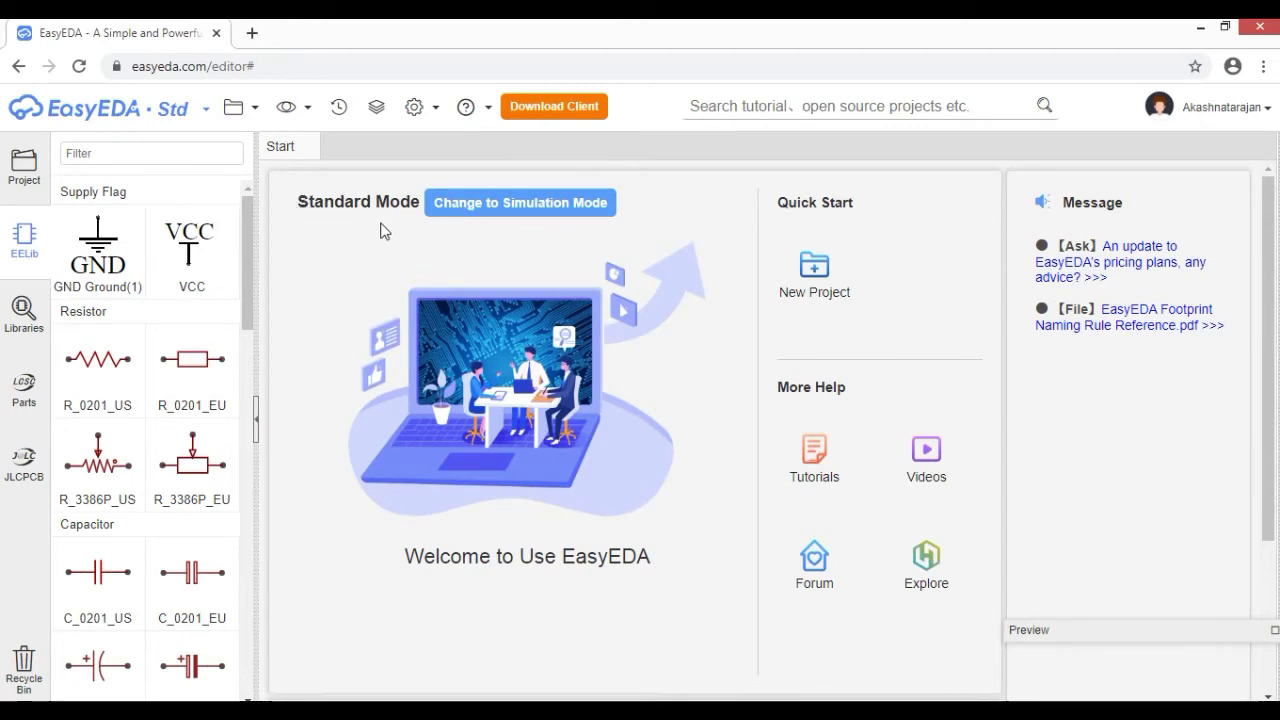
Switch to simulation mode and start a new project, entering its title and saving.
{"action": "left_click", "coordinate": [600, 207]}
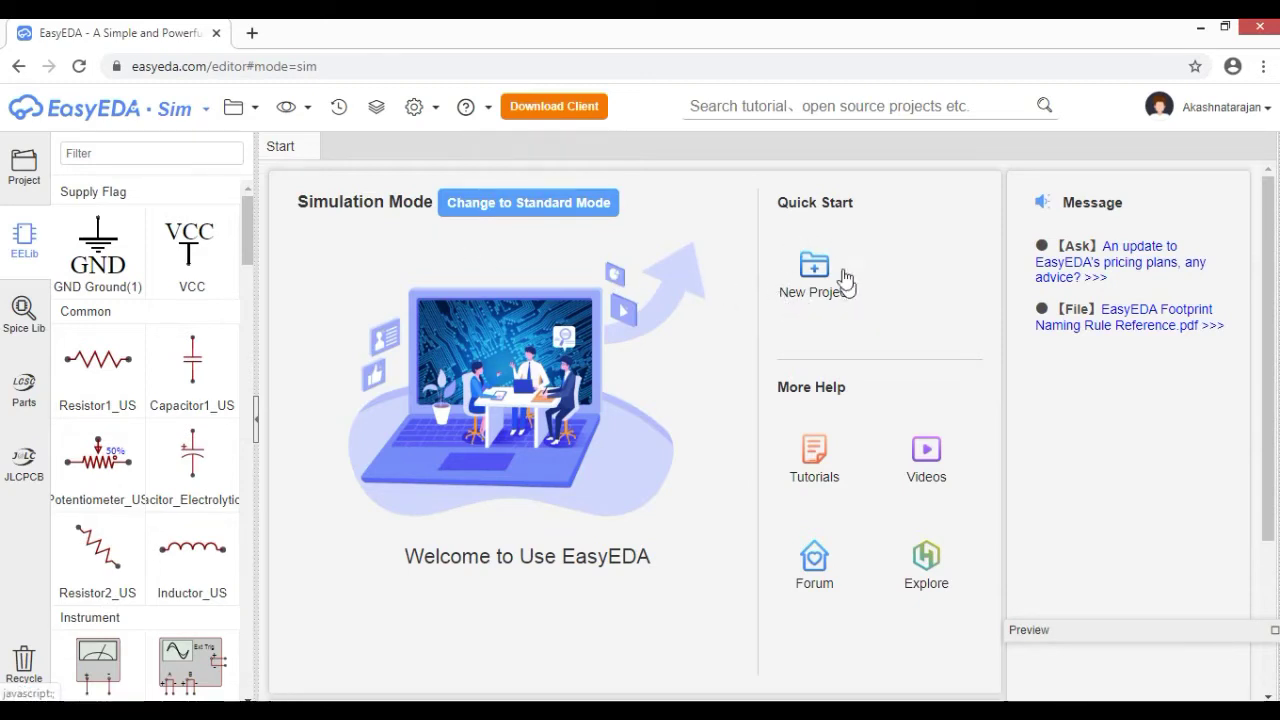
{"action": "left_click", "coordinate": [804, 255]}
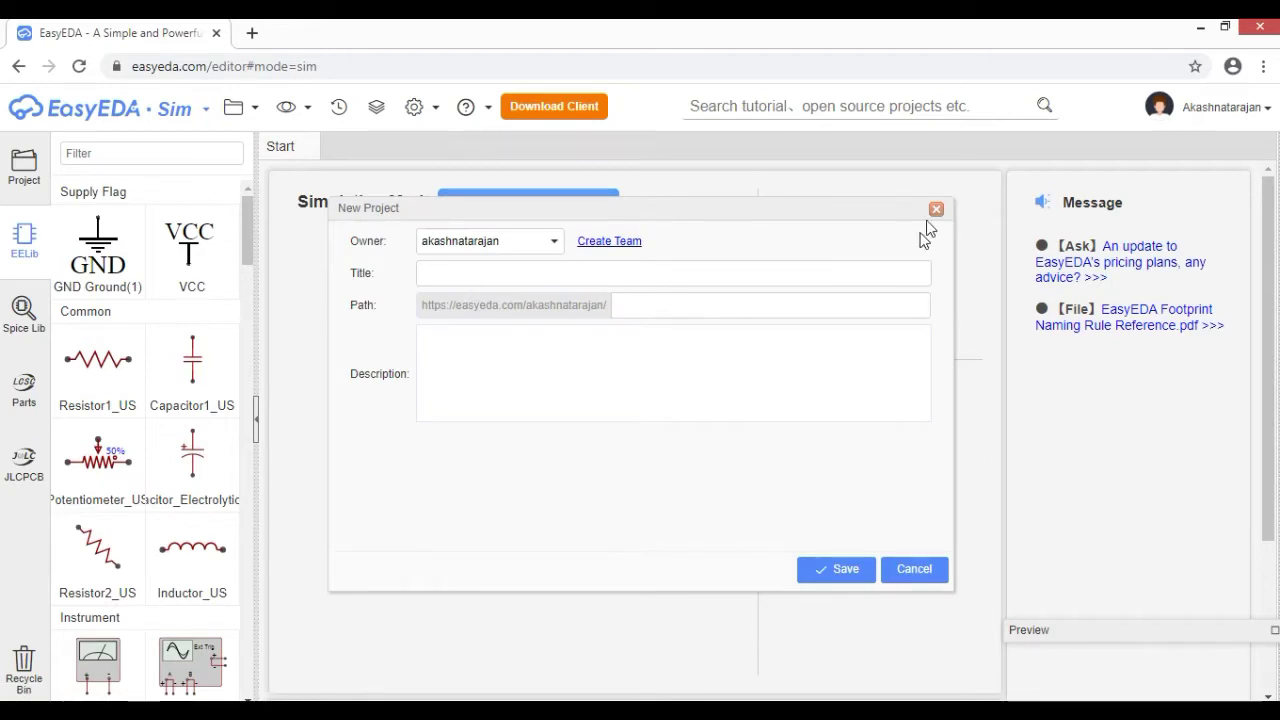
{"action": "left_click", "coordinate": [896, 273]}
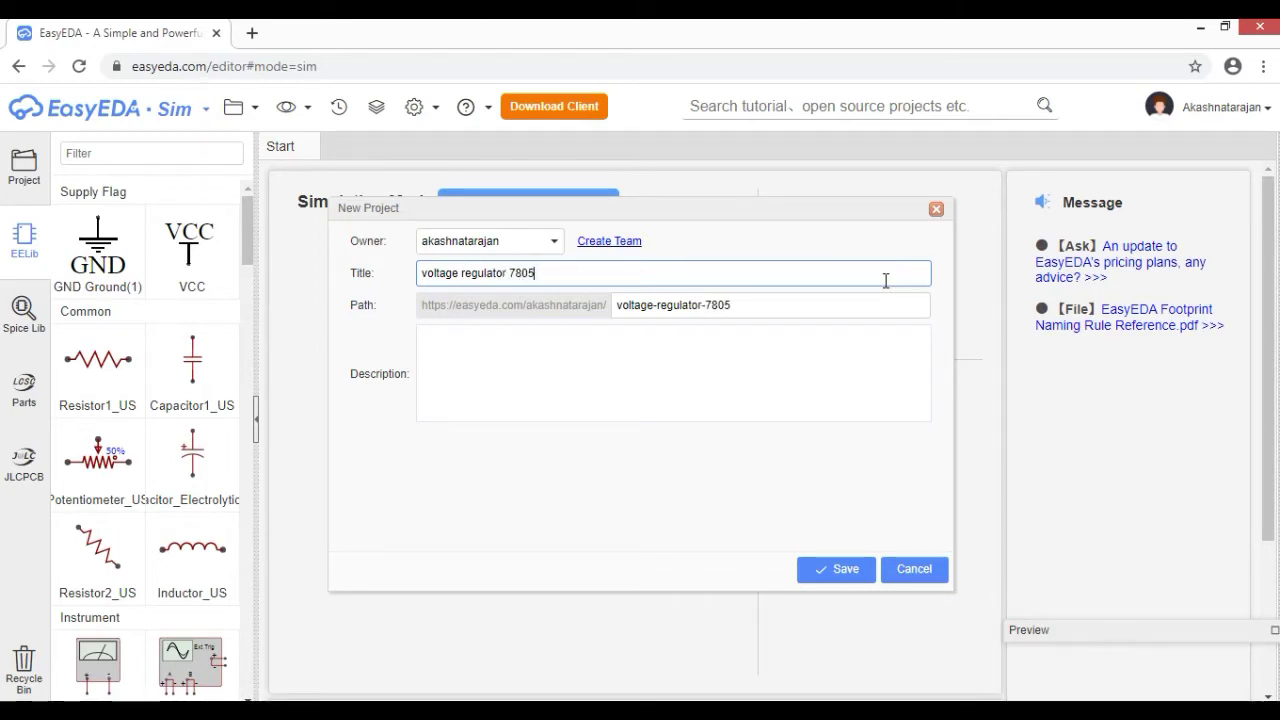
{"action": "left_click", "coordinate": [836, 572]}
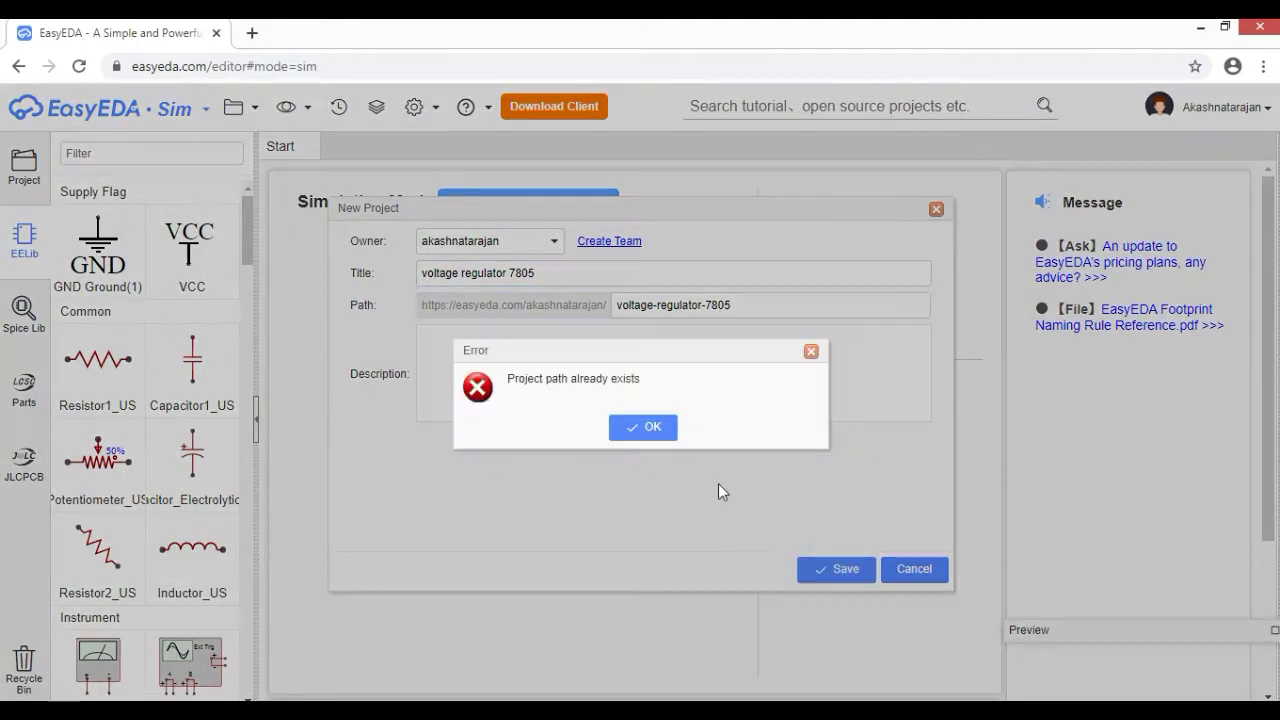
Clear the path-exists error and save the project as 'voltage regulator ic 7805'.
{"action": "left_click", "coordinate": [650, 430]}
{"action": "triple_click", "coordinate": [509, 274]}
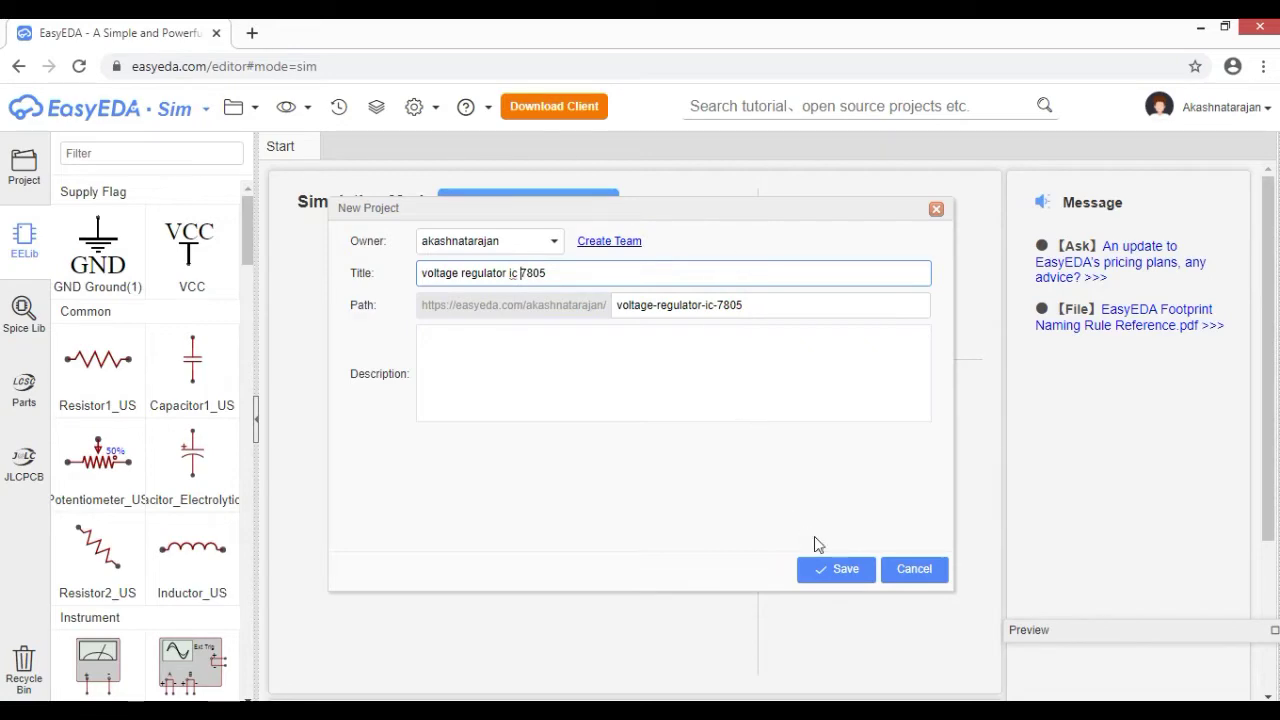
{"action": "left_click", "coordinate": [835, 570]}
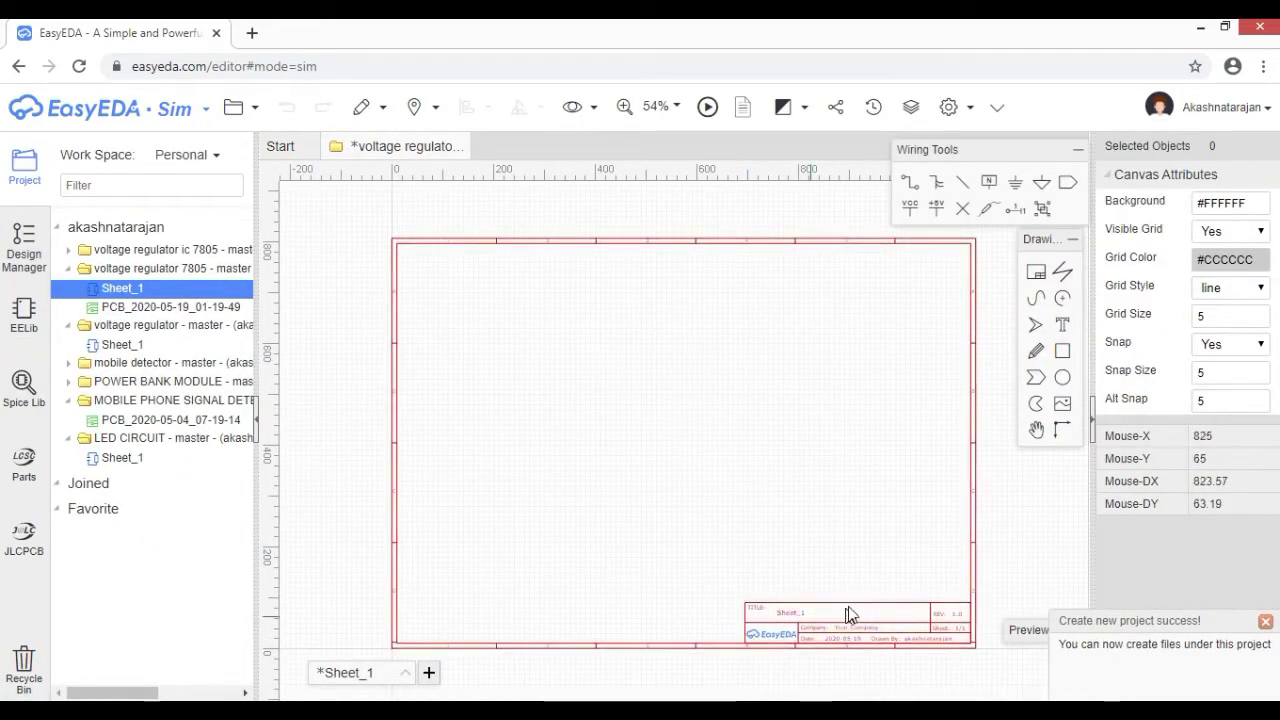
{"action": "scroll", "coordinate": [880, 640], "scroll_direction": "down", "scroll_amount": 1}
{"action": "scroll", "coordinate": [905, 670], "scroll_direction": "up", "scroll_amount": 6}
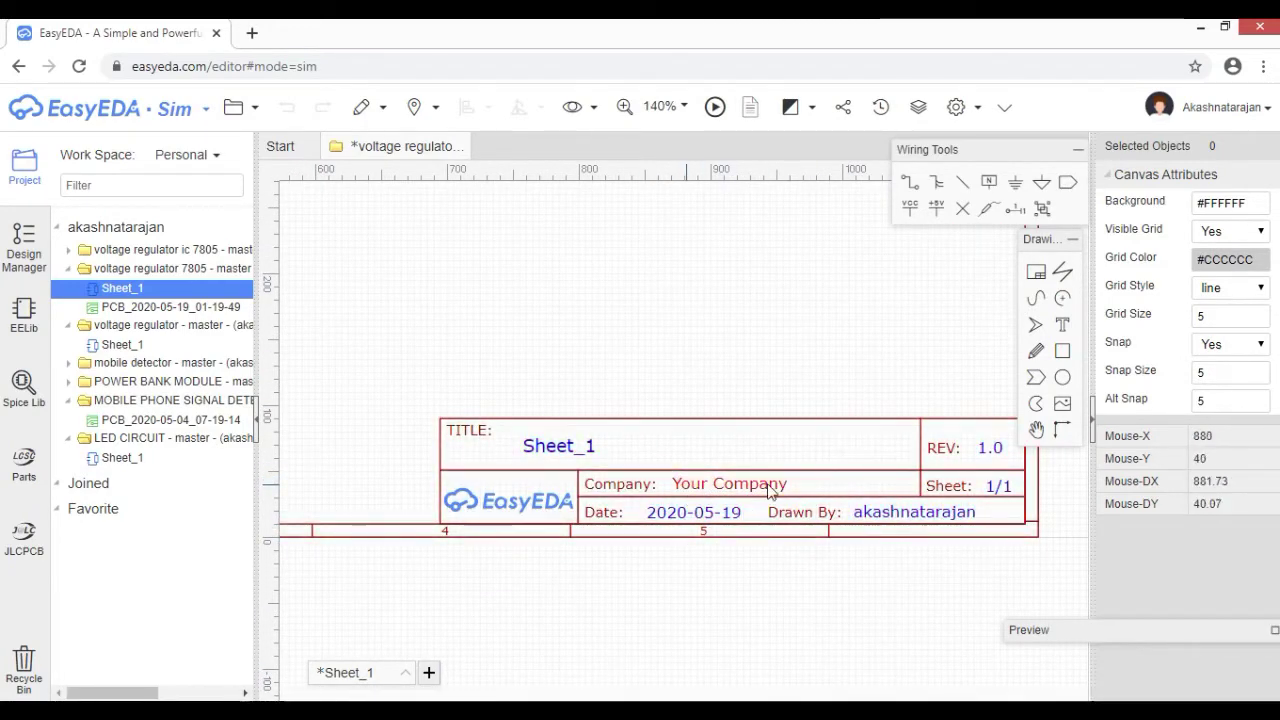
{"action": "left_click", "coordinate": [806, 472]}
{"action": "left_click", "coordinate": [762, 485]}
{"action": "double_click", "coordinate": [762, 486]}
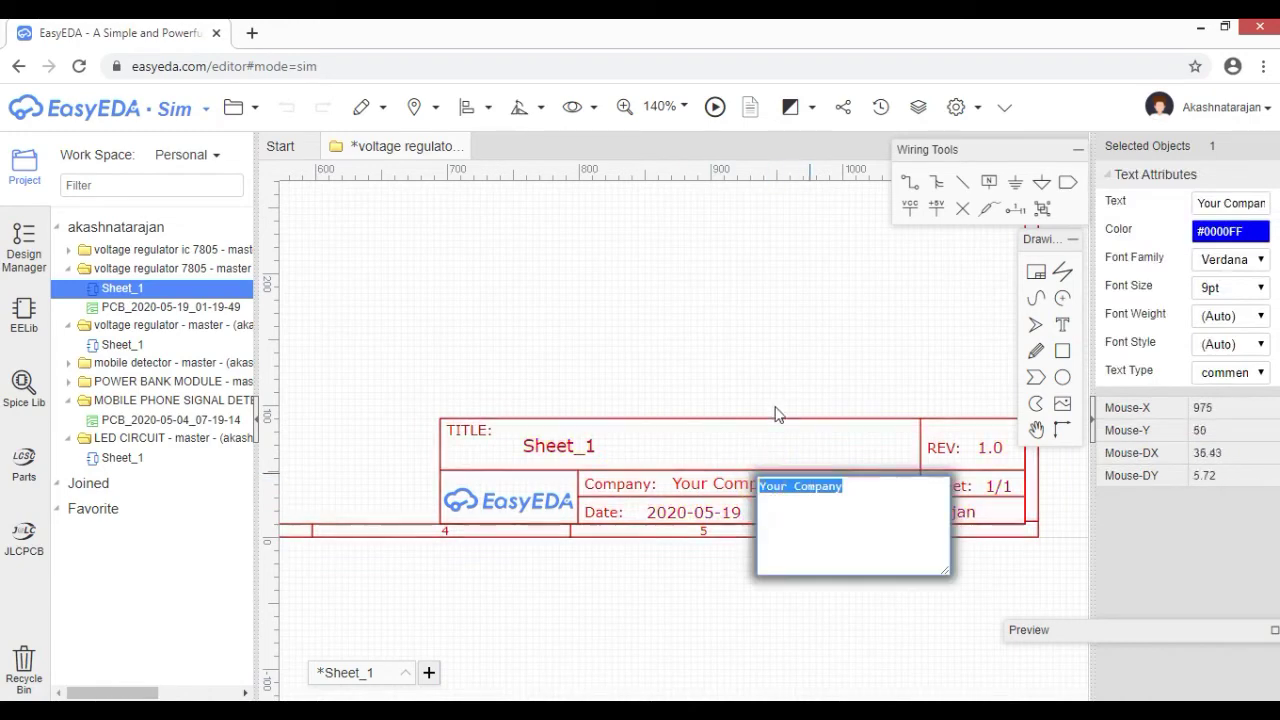
{"action": "left_click", "coordinate": [766, 383]}
{"action": "scroll", "coordinate": [723, 394], "scroll_direction": "down", "scroll_amount": 5}
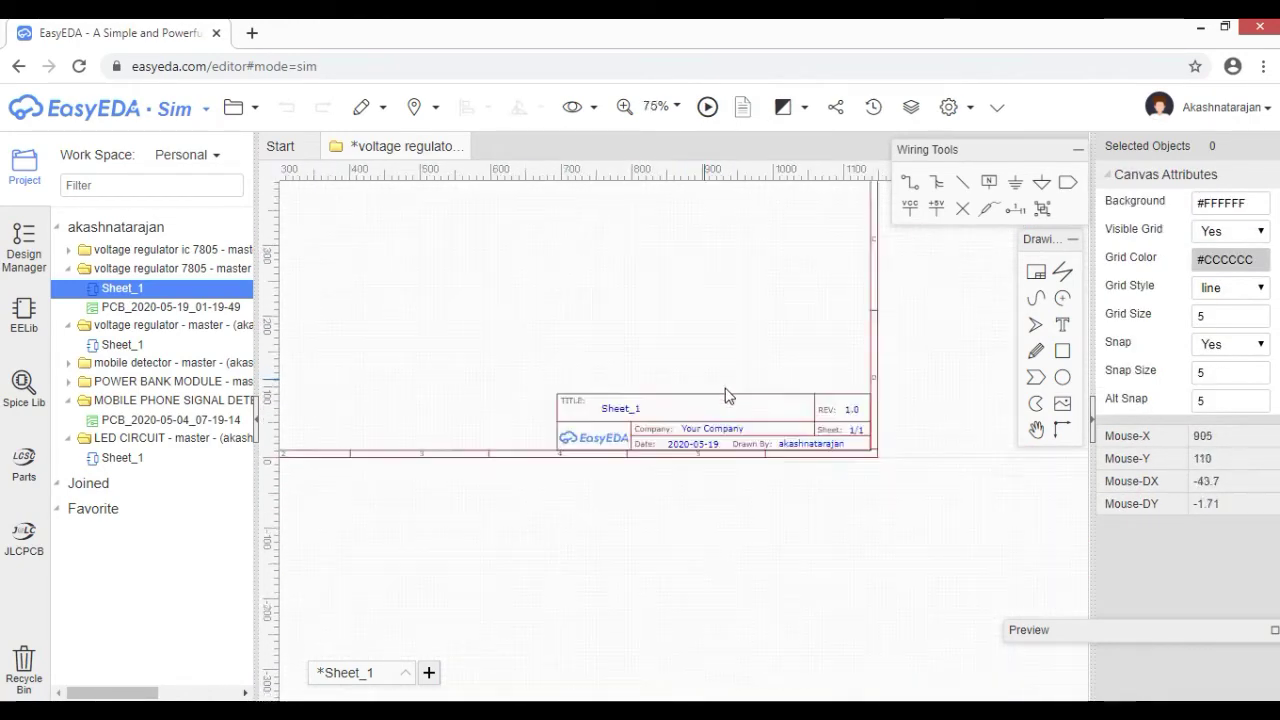
{"action": "scroll", "coordinate": [711, 563], "scroll_direction": "up", "scroll_amount": 3}
{"action": "right_click_drag", "start_coordinate": [711, 563], "coordinate": [588, 448]}
{"action": "scroll", "coordinate": [790, 626], "scroll_direction": "up", "scroll_amount": 3}
{"action": "scroll", "coordinate": [581, 385], "scroll_direction": "down", "scroll_amount": 3}
{"action": "scroll", "coordinate": [555, 525], "scroll_direction": "down", "scroll_amount": 2}
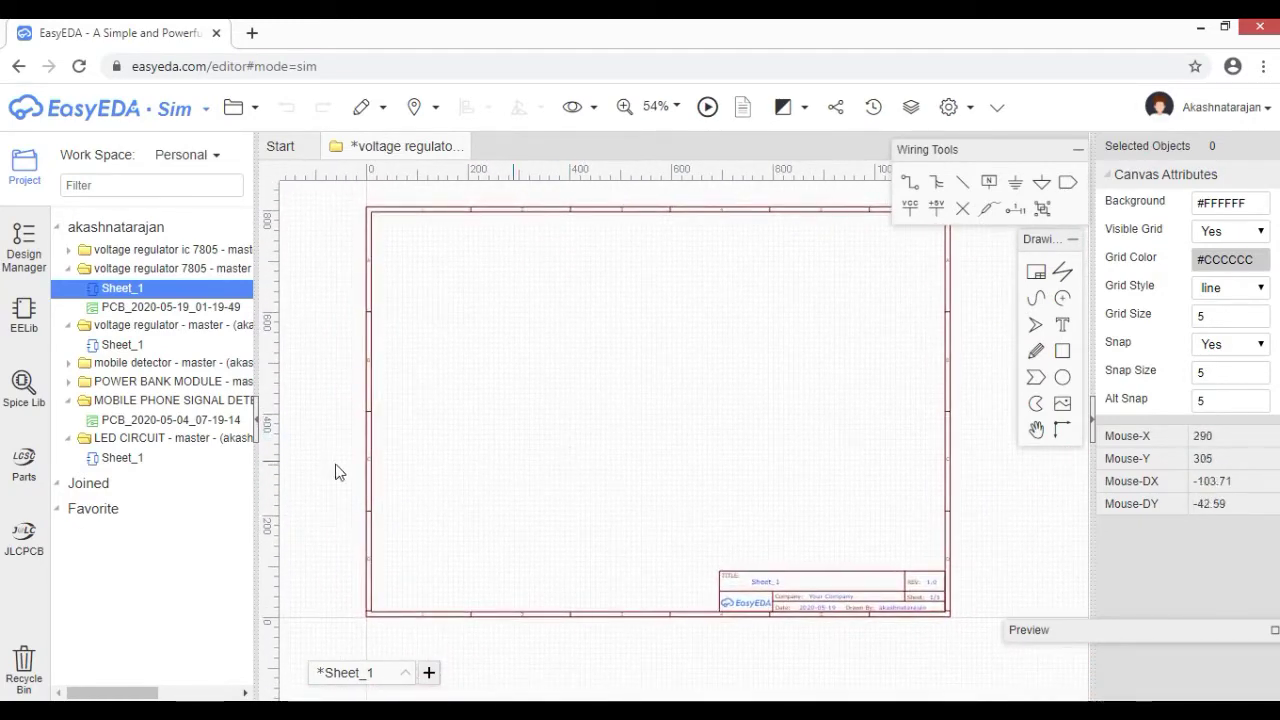
Place a multimeter from the EELib simulation library on the right of the sheet.
{"action": "left_click", "coordinate": [24, 312]}
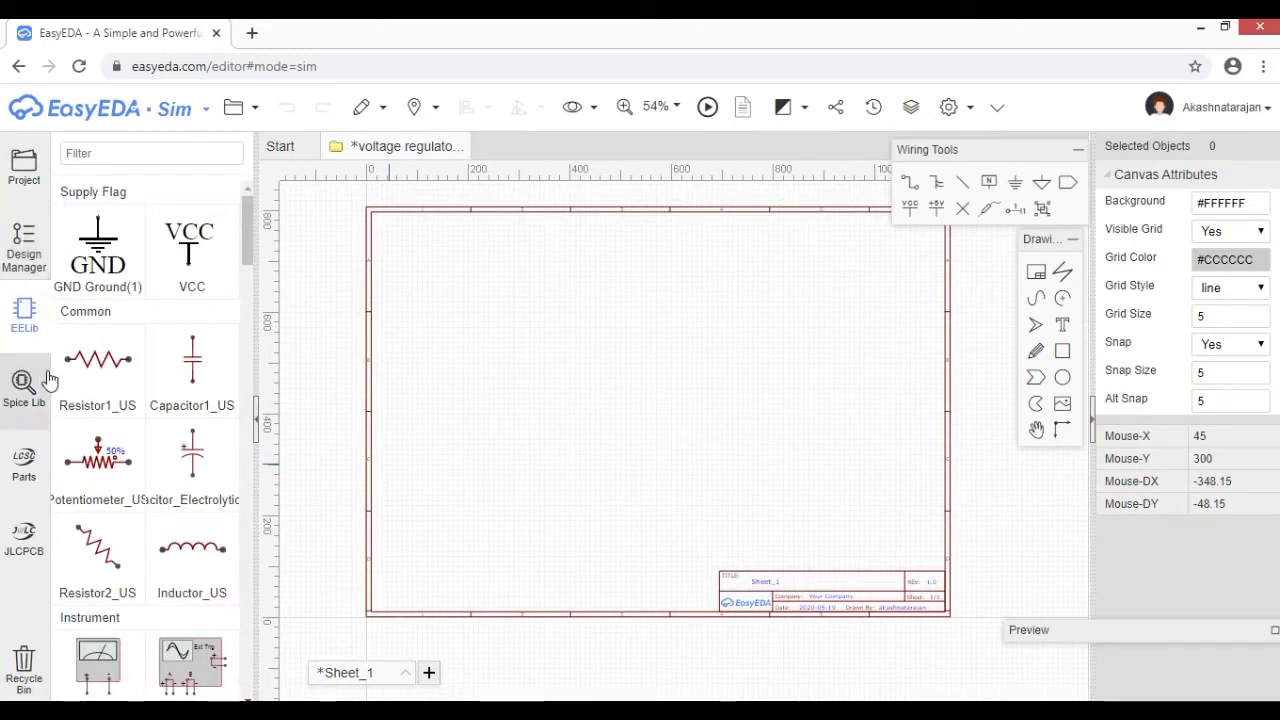
{"action": "left_click_drag", "start_coordinate": [244, 266], "coordinate": [246, 295]}
{"action": "left_click", "coordinate": [108, 270]}
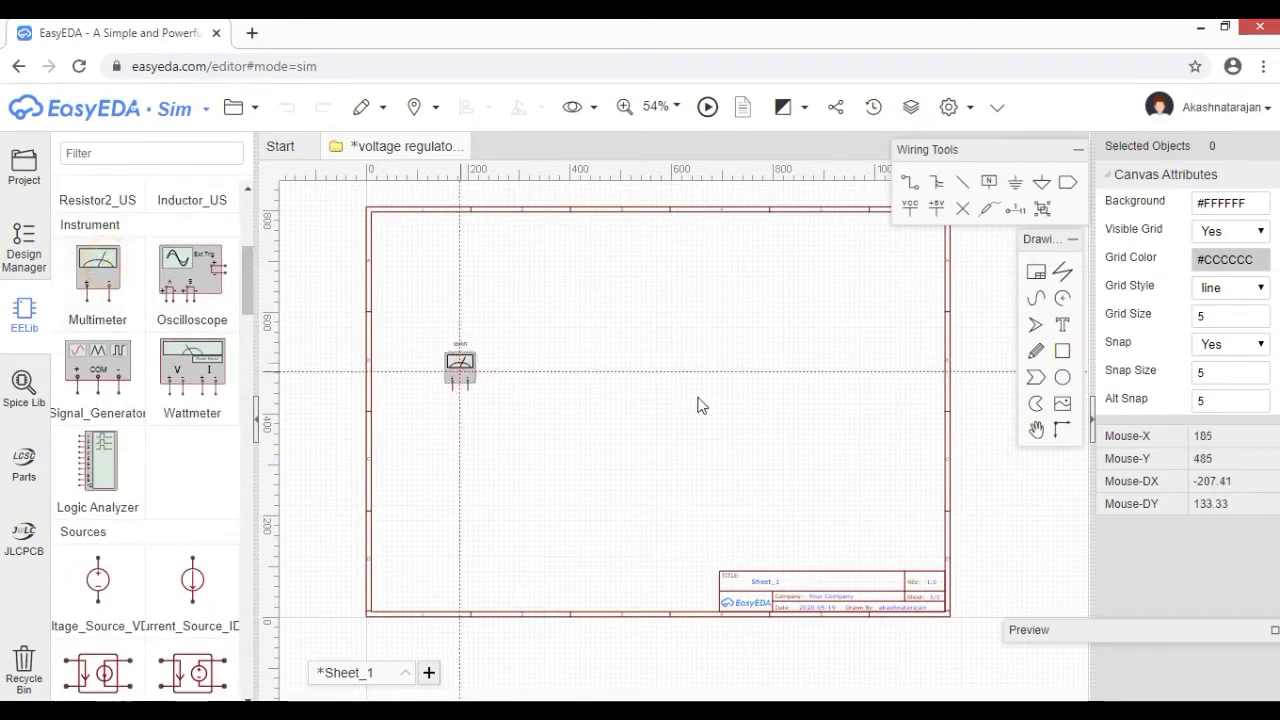
{"action": "left_click", "coordinate": [868, 383]}
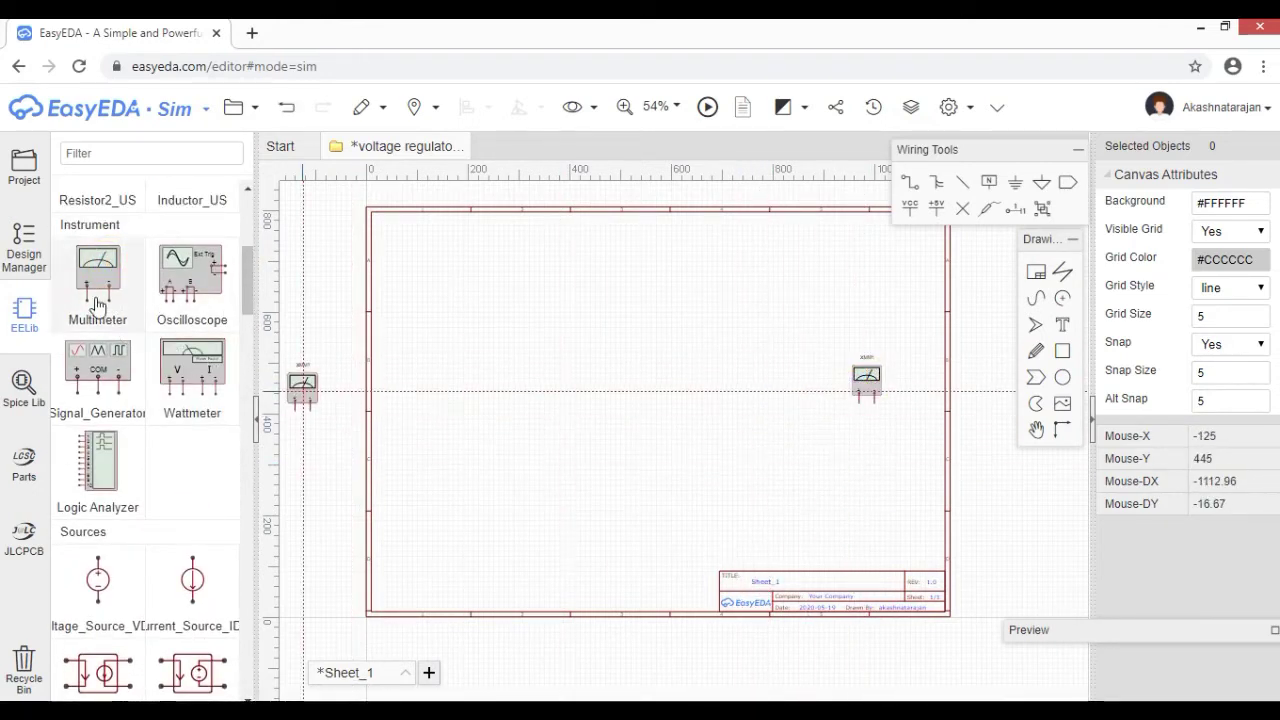
Place the 7805 regulator from the Regulator section near the sheet centre.
{"action": "scroll", "coordinate": [235, 280], "scroll_direction": "down", "scroll_amount": 6}
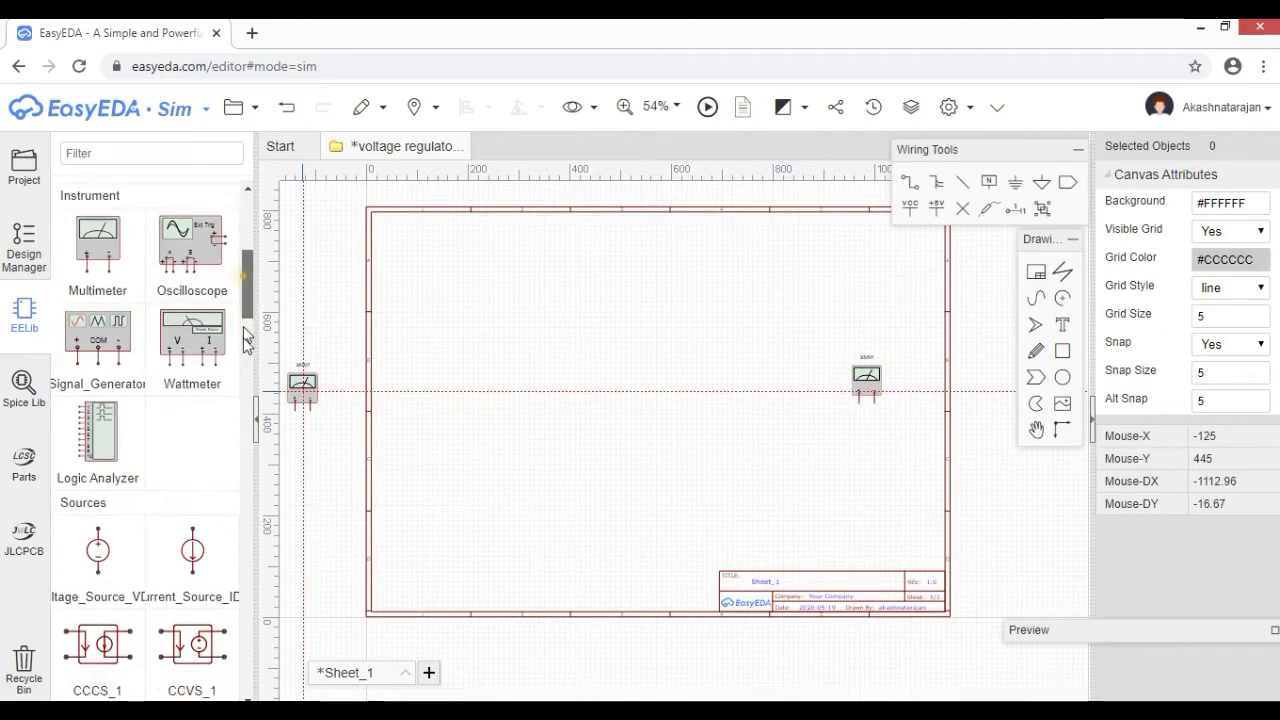
{"action": "left_click_drag", "start_coordinate": [242, 350], "coordinate": [238, 446]}
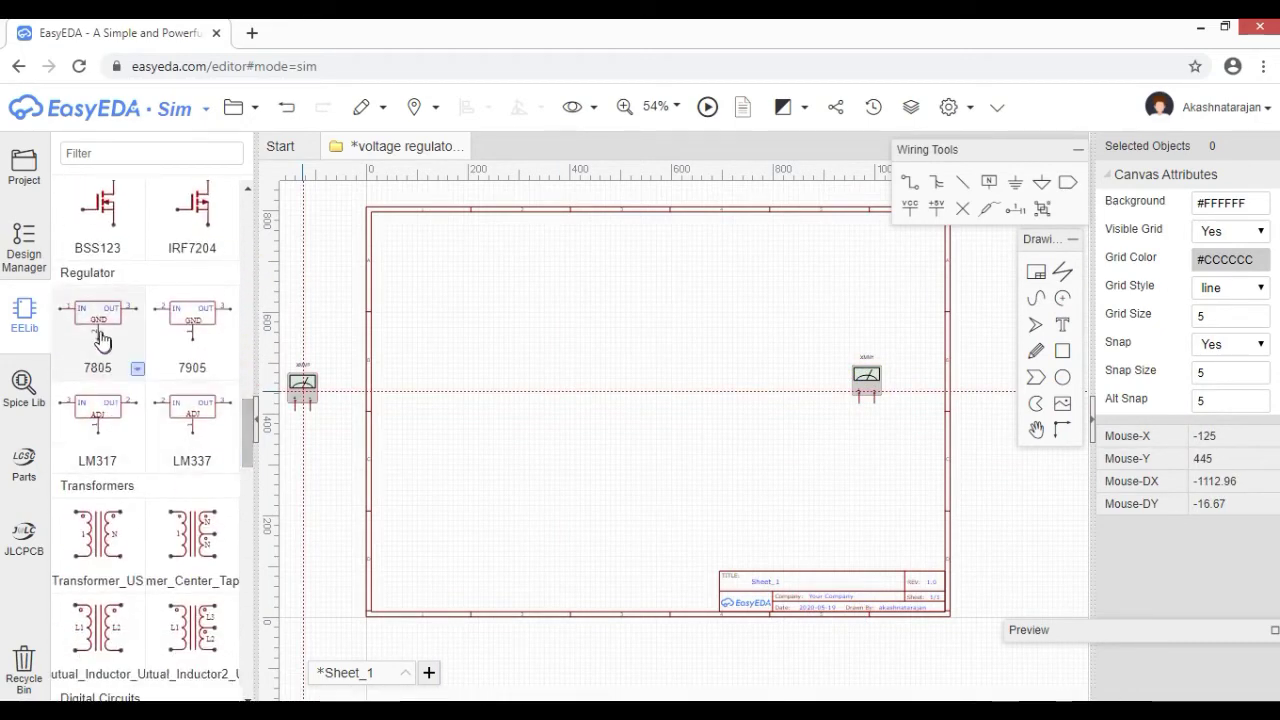
{"action": "left_click", "coordinate": [656, 345]}
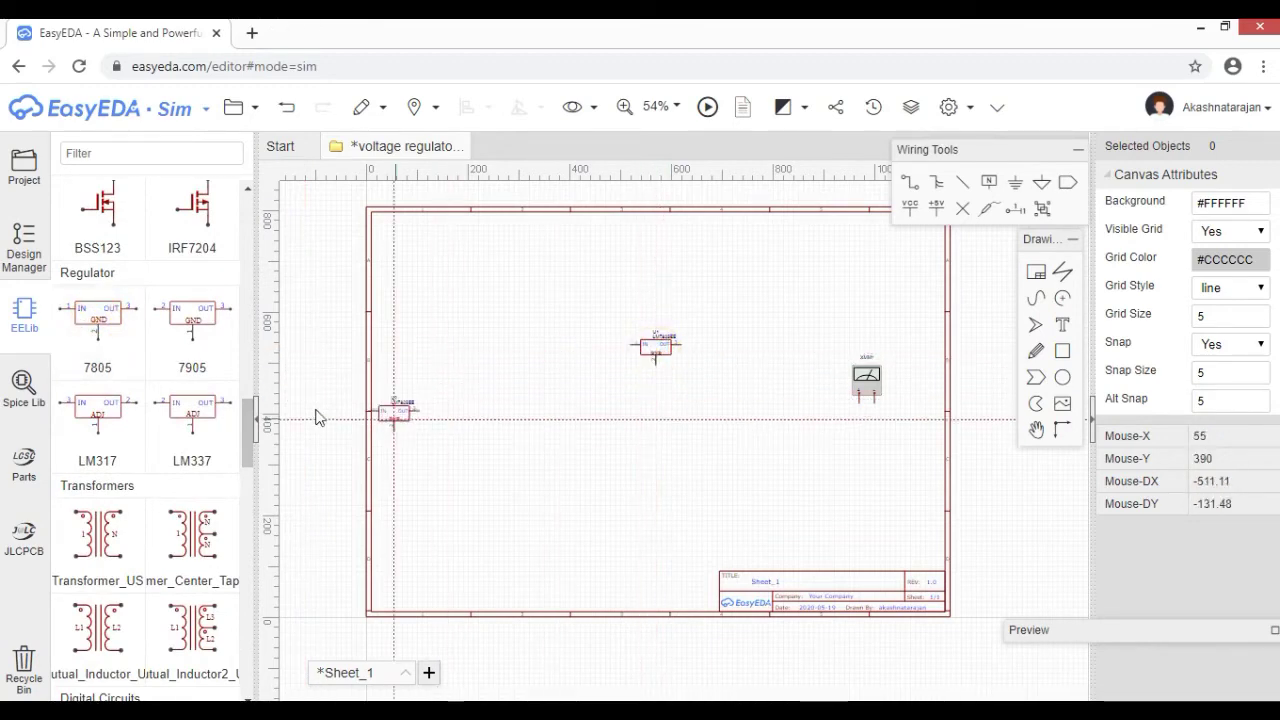
{"action": "left_click_drag", "start_coordinate": [248, 430], "coordinate": [256, 290]}
Place a voltage source on the left side of the sheet.
{"action": "left_click", "coordinate": [100, 378]}
{"action": "left_click", "coordinate": [477, 370]}
{"action": "left_click_drag", "start_coordinate": [247, 310], "coordinate": [245, 229]}
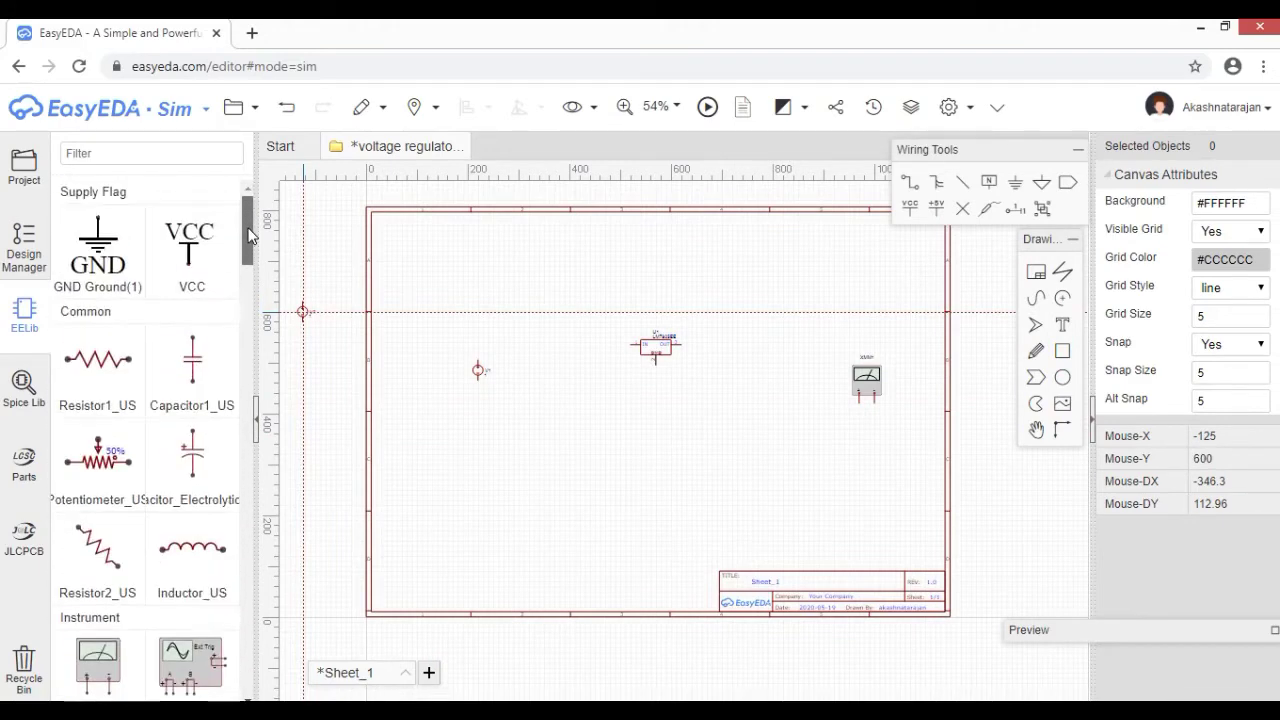
Place capacitor C1 between the regulator and multimeter, plus a GND symbol.
{"action": "left_click", "coordinate": [195, 358]}
{"action": "left_click", "coordinate": [752, 371]}
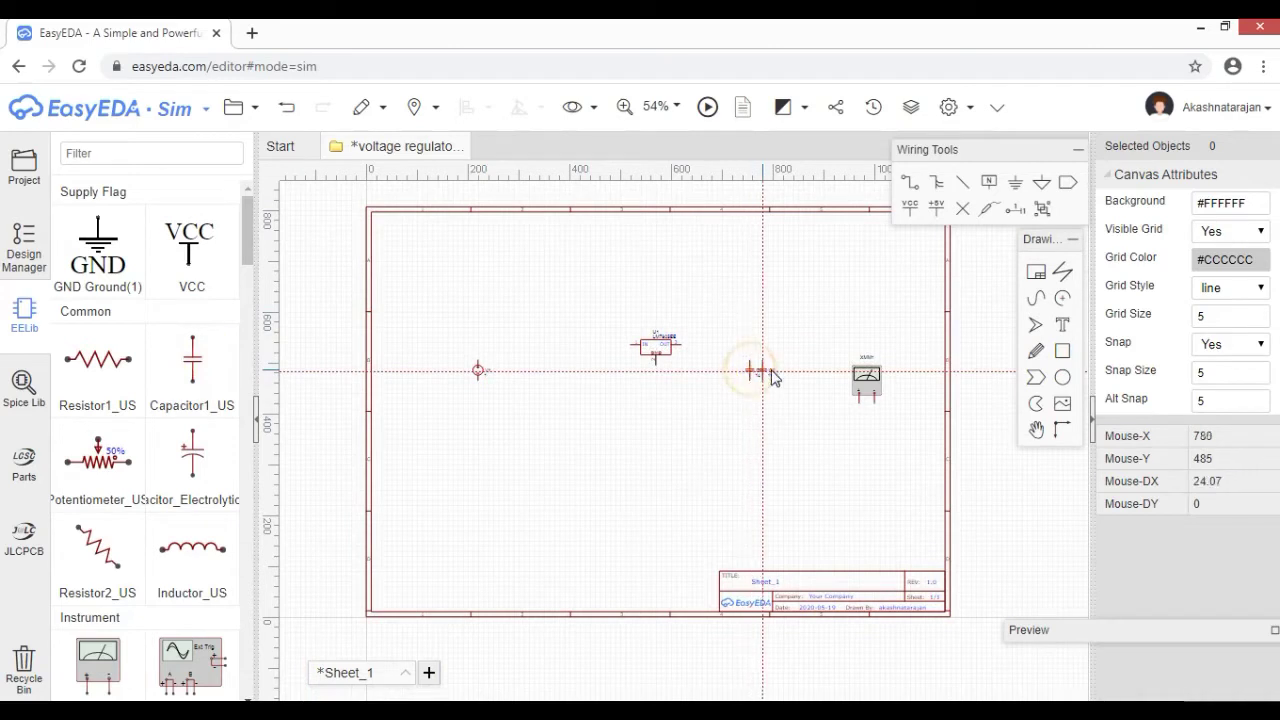
{"action": "key", "text": "Escape"}
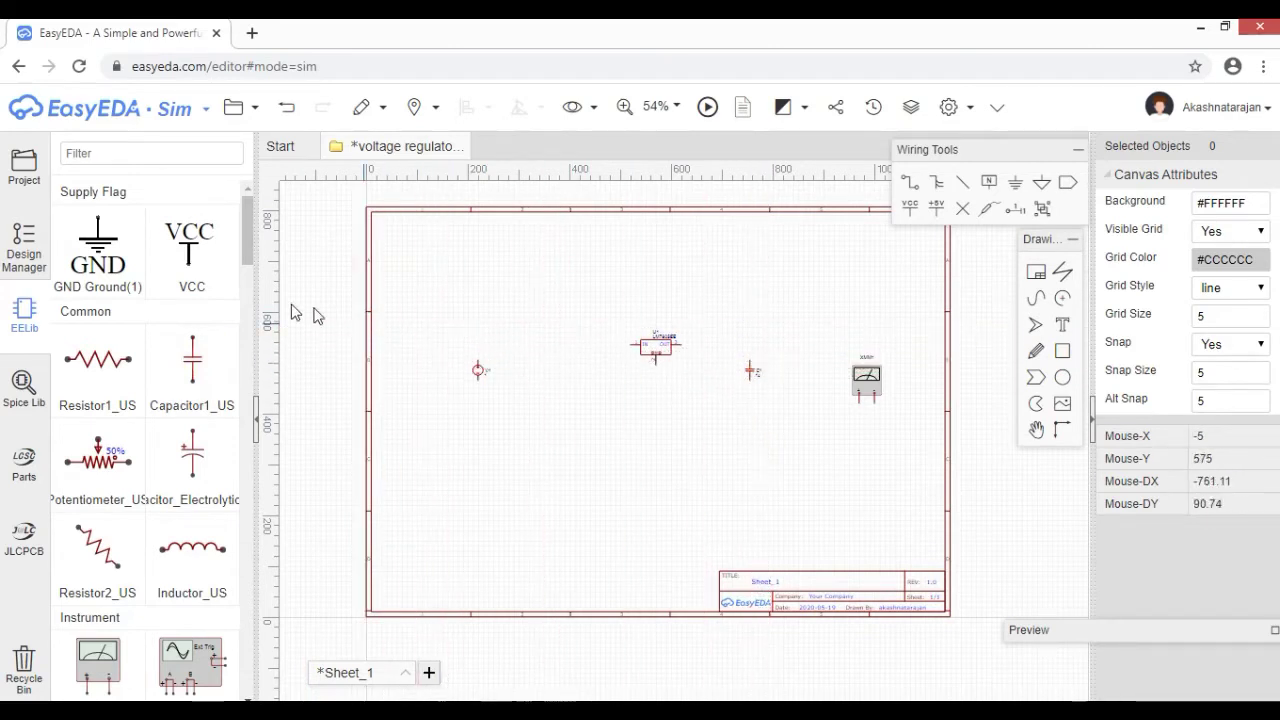
{"action": "key", "text": "Escape"}
{"action": "scroll", "coordinate": [676, 413], "scroll_direction": "up", "scroll_amount": 2}
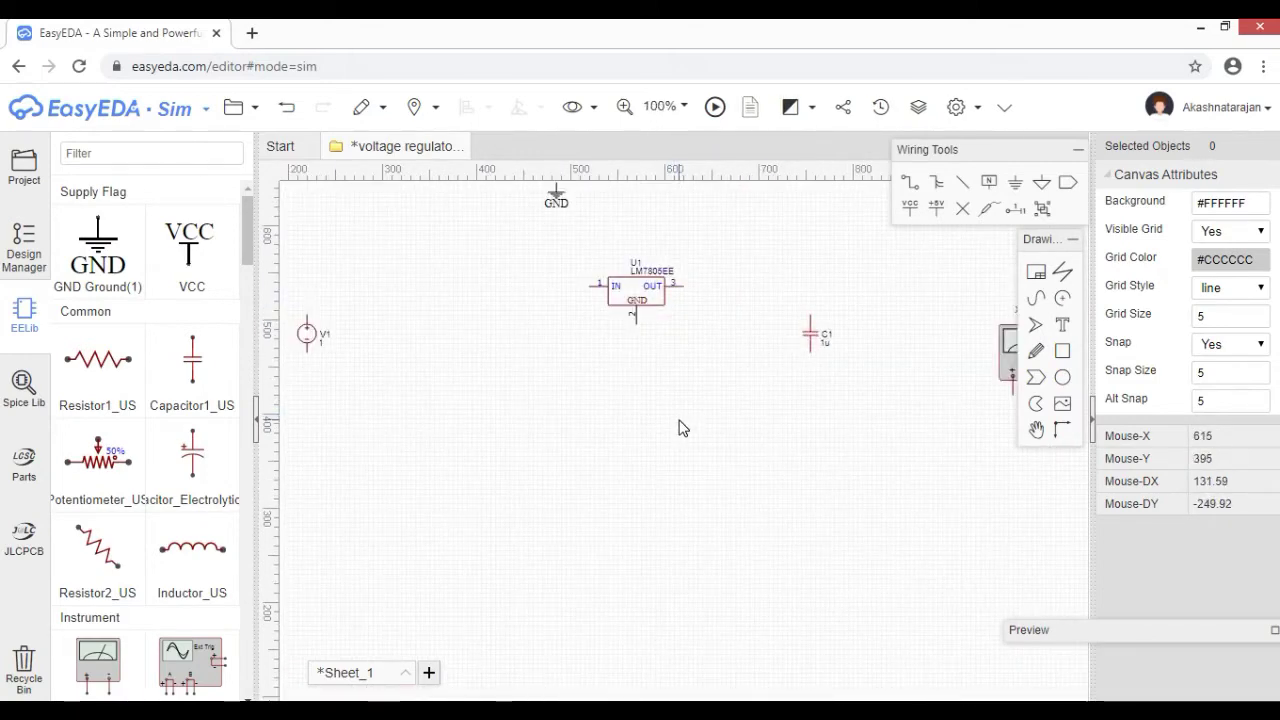
{"action": "scroll", "coordinate": [679, 428], "scroll_direction": "down", "scroll_amount": 2}
{"action": "scroll", "coordinate": [679, 428], "scroll_direction": "up", "scroll_amount": 1}
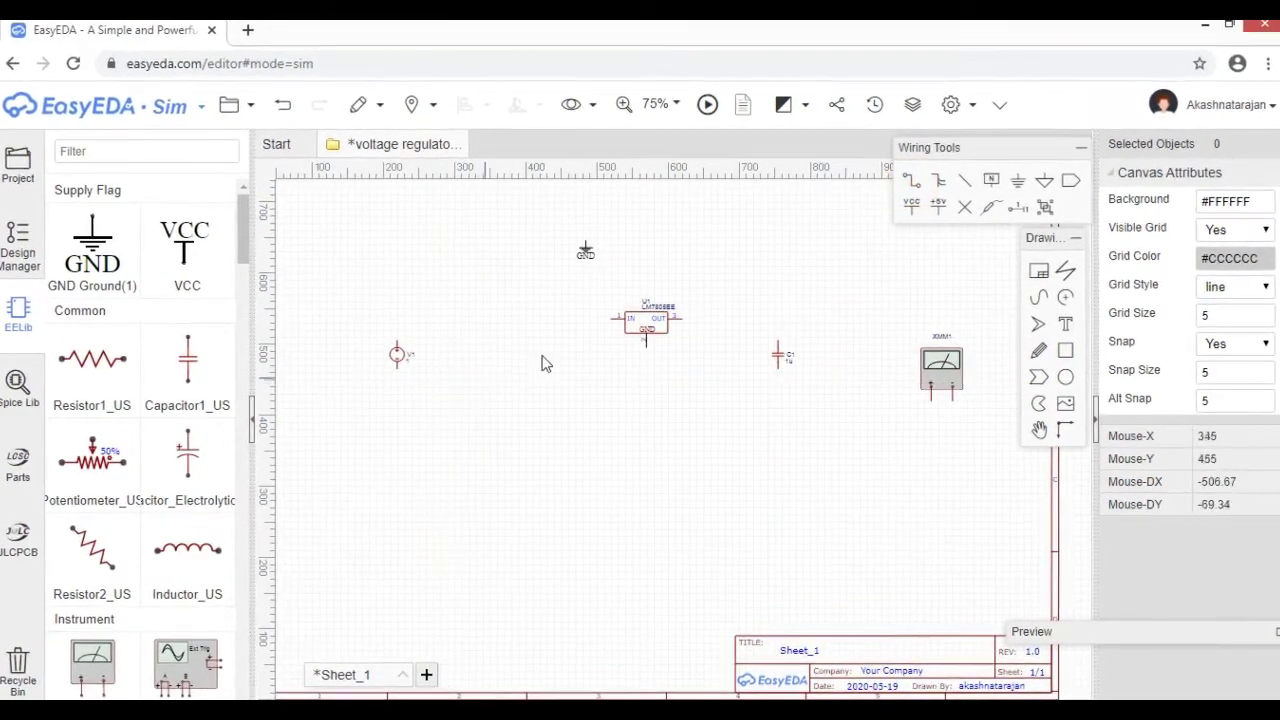
Move the LM7805 regulator left and position the ground symbol and GND label below it.
{"action": "left_click_drag", "start_coordinate": [645, 335], "coordinate": [538, 311]}
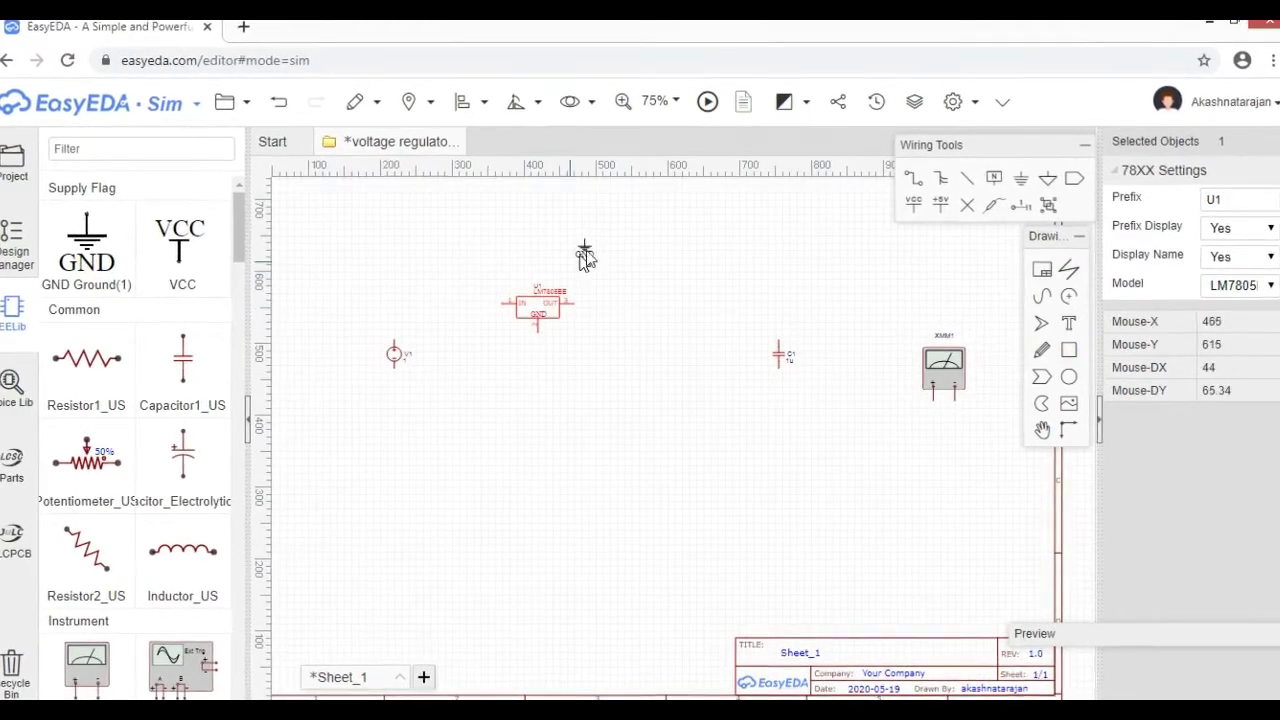
{"action": "left_click_drag", "start_coordinate": [586, 252], "coordinate": [511, 455]}
{"action": "left_click_drag", "start_coordinate": [539, 509], "coordinate": [538, 400]}
{"action": "left_click_drag", "start_coordinate": [583, 246], "coordinate": [545, 352]}
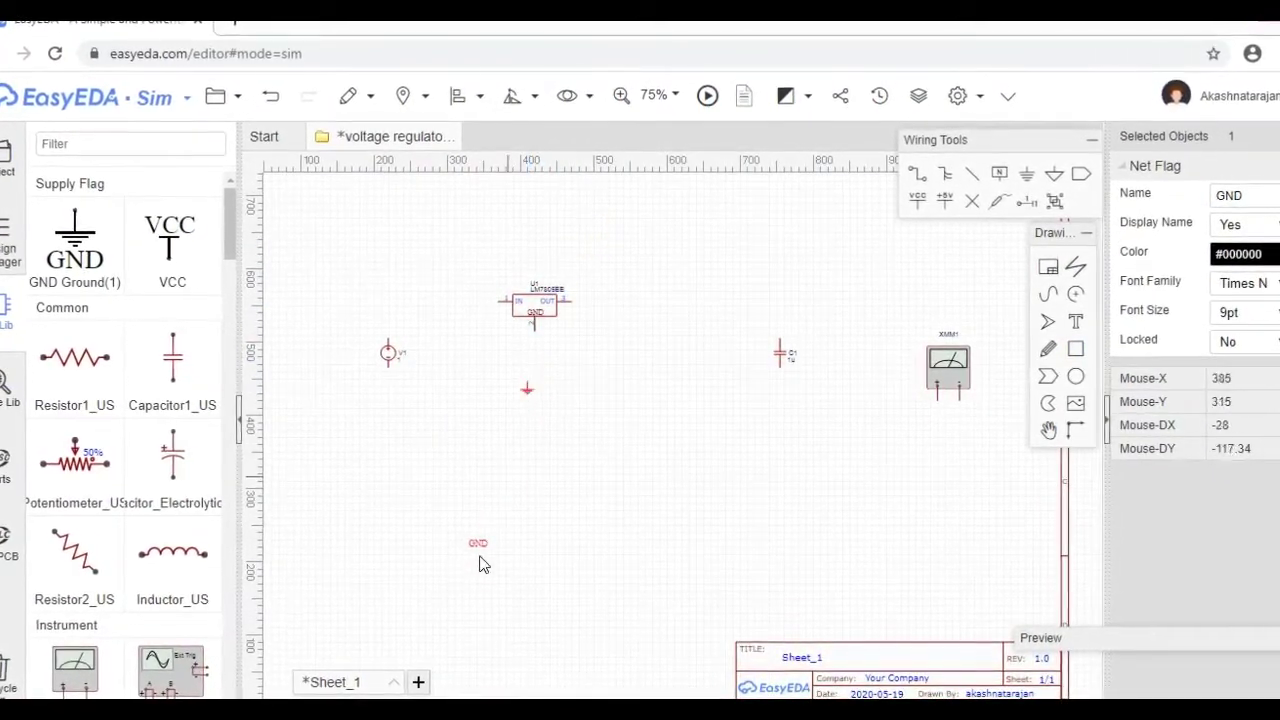
{"action": "left_click_drag", "start_coordinate": [478, 546], "coordinate": [514, 428]}
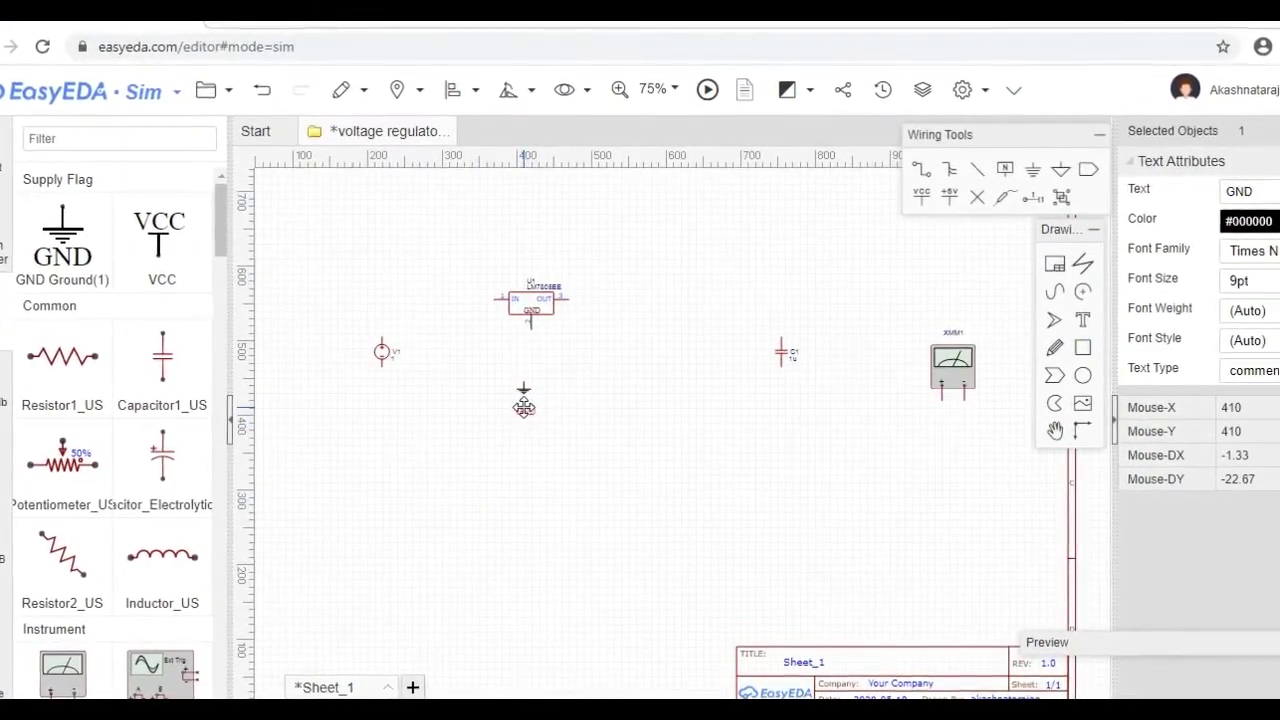
Pull C1, XMM1 and V1 closer together and nudge GND up toward the regulator.
{"action": "left_click_drag", "start_coordinate": [783, 352], "coordinate": [609, 329]}
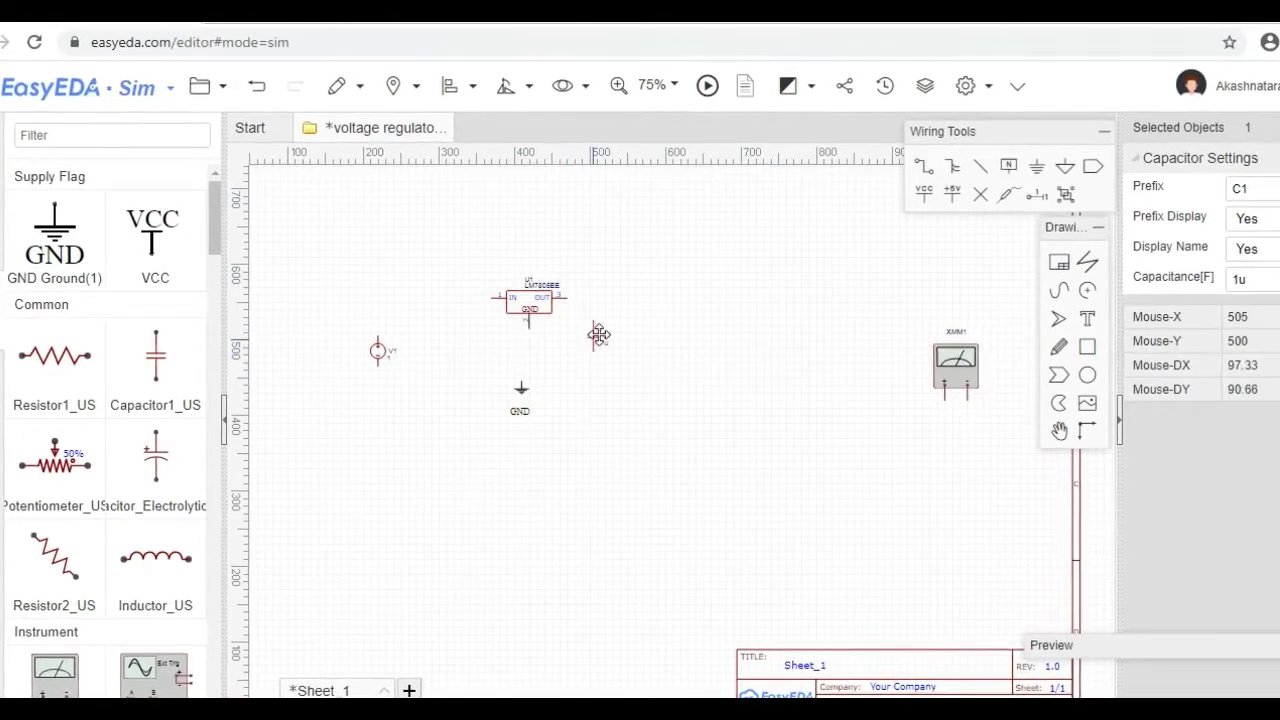
{"action": "left_click_drag", "start_coordinate": [956, 362], "coordinate": [700, 311]}
{"action": "left_click_drag", "start_coordinate": [375, 350], "coordinate": [400, 320]}
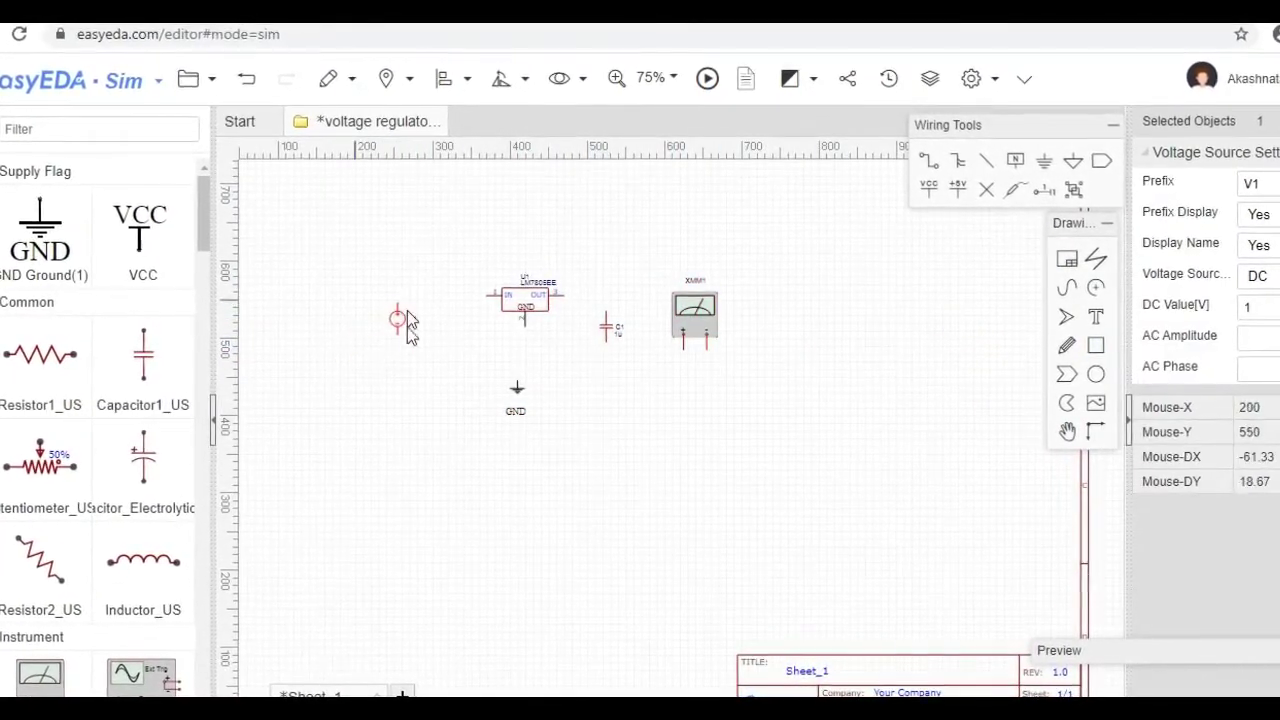
{"action": "scroll", "coordinate": [395, 325], "scroll_direction": "up", "scroll_amount": 5}
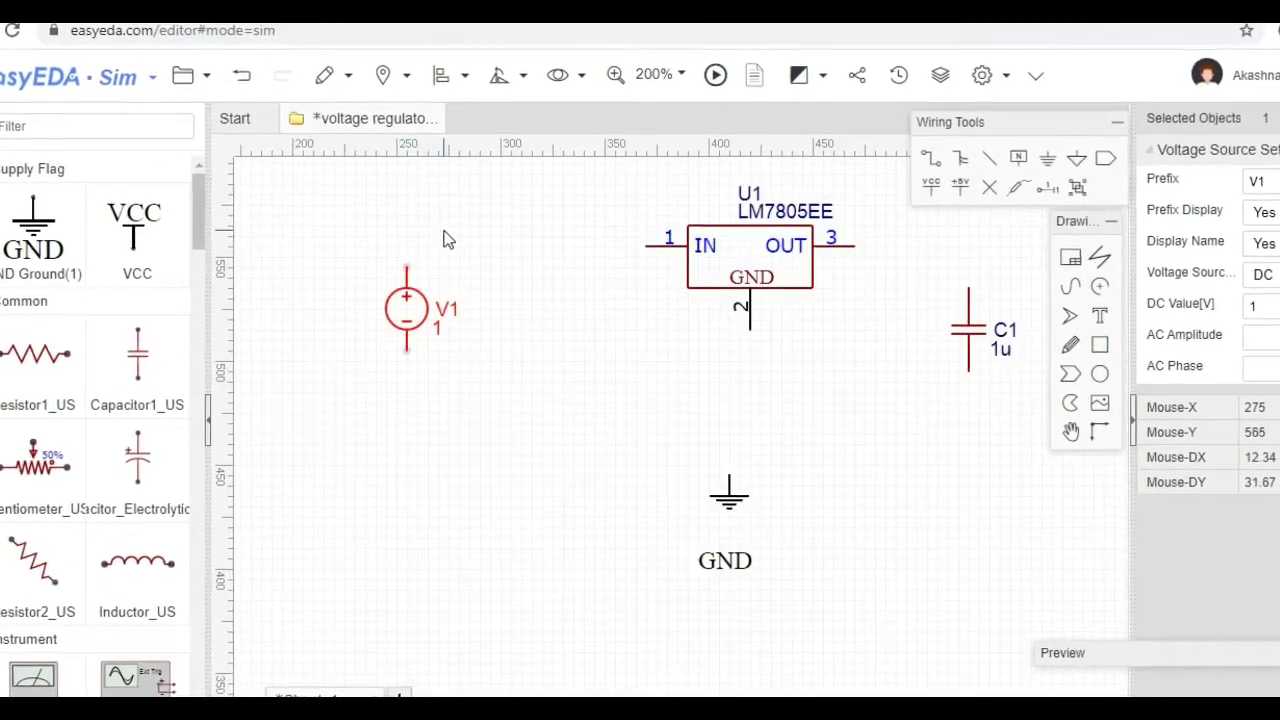
{"action": "scroll", "coordinate": [530, 340], "scroll_direction": "down", "scroll_amount": 3}
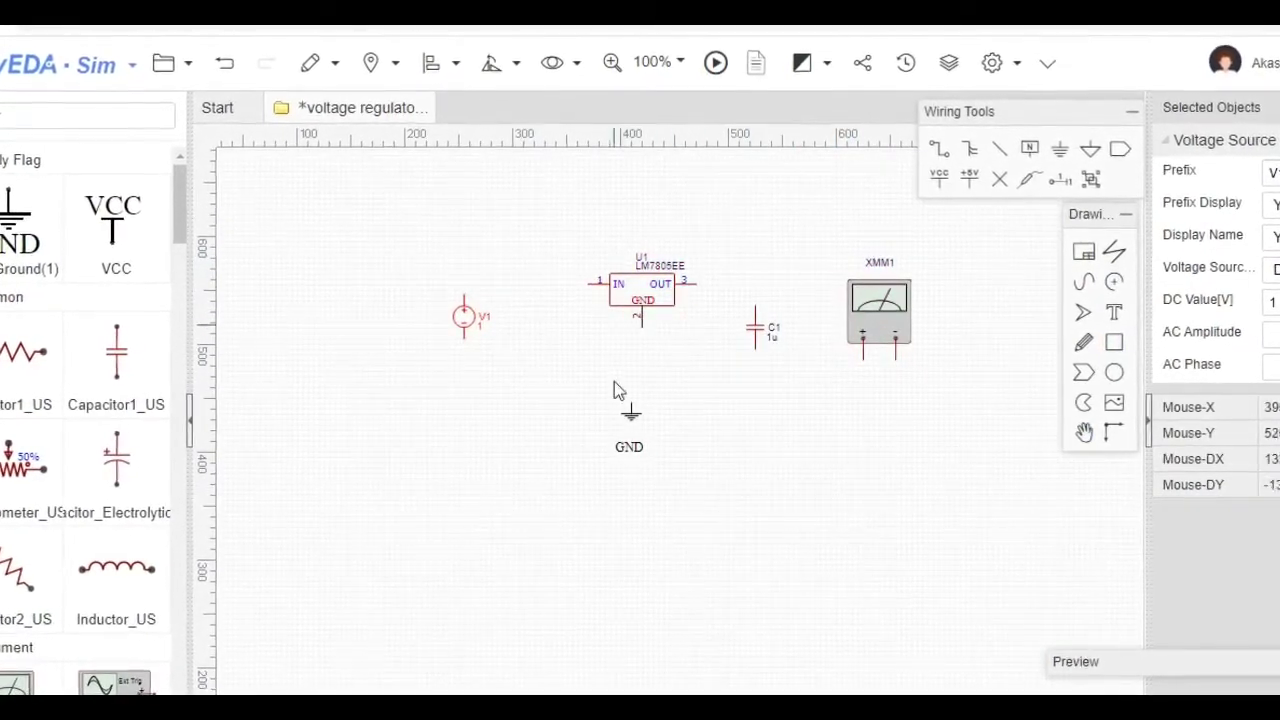
{"action": "left_click_drag", "start_coordinate": [636, 420], "coordinate": [652, 380]}
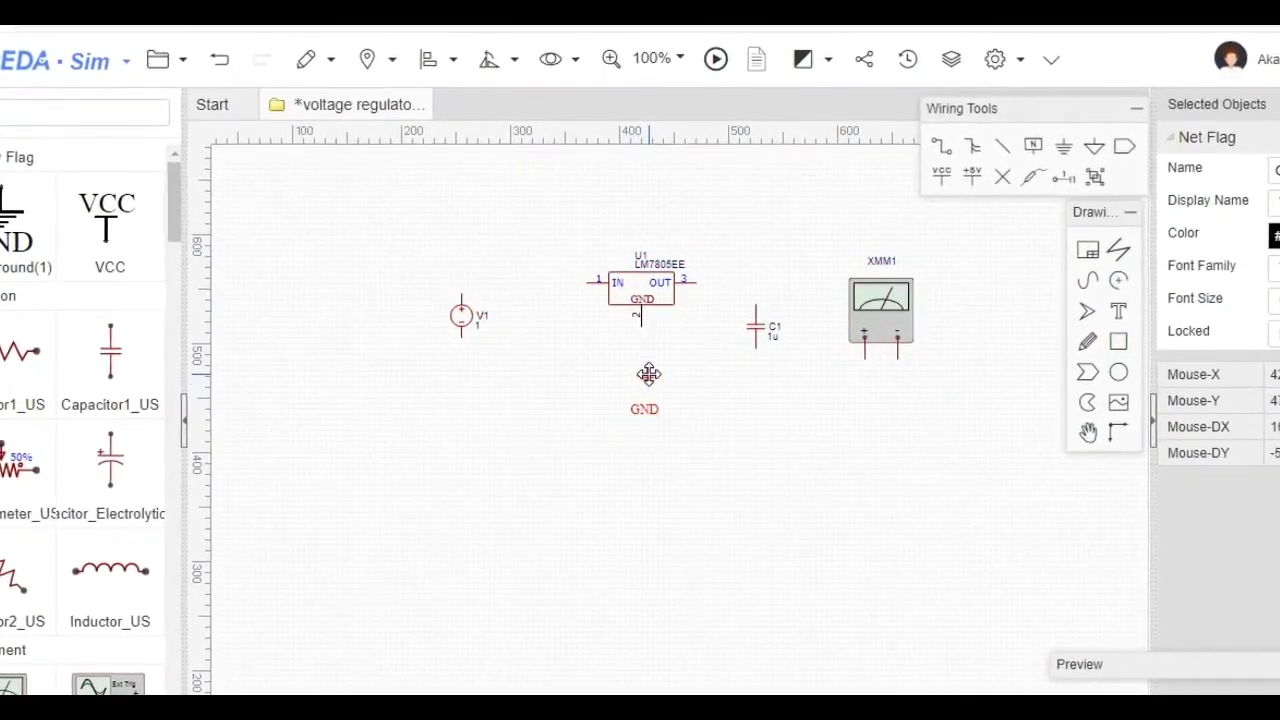
{"action": "left_click", "coordinate": [941, 145]}
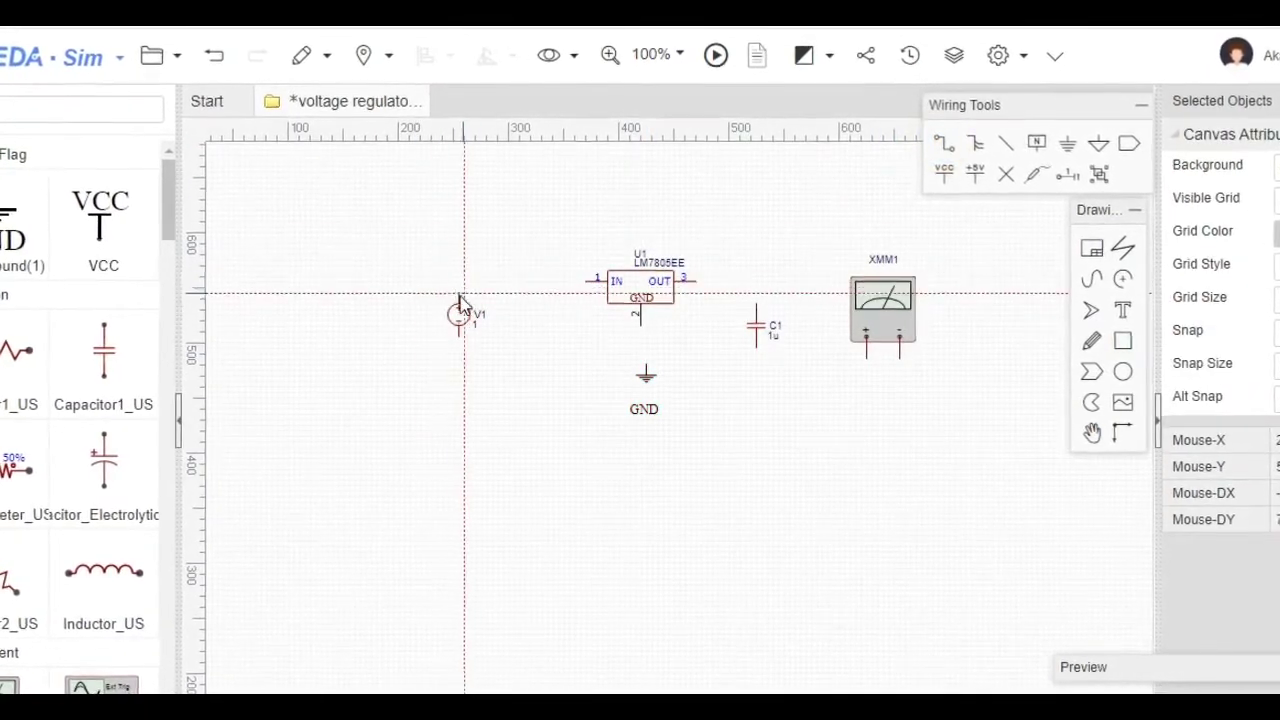
Wire V1's positive terminal to the regulator's IN pin.
{"action": "left_click", "coordinate": [458, 293]}
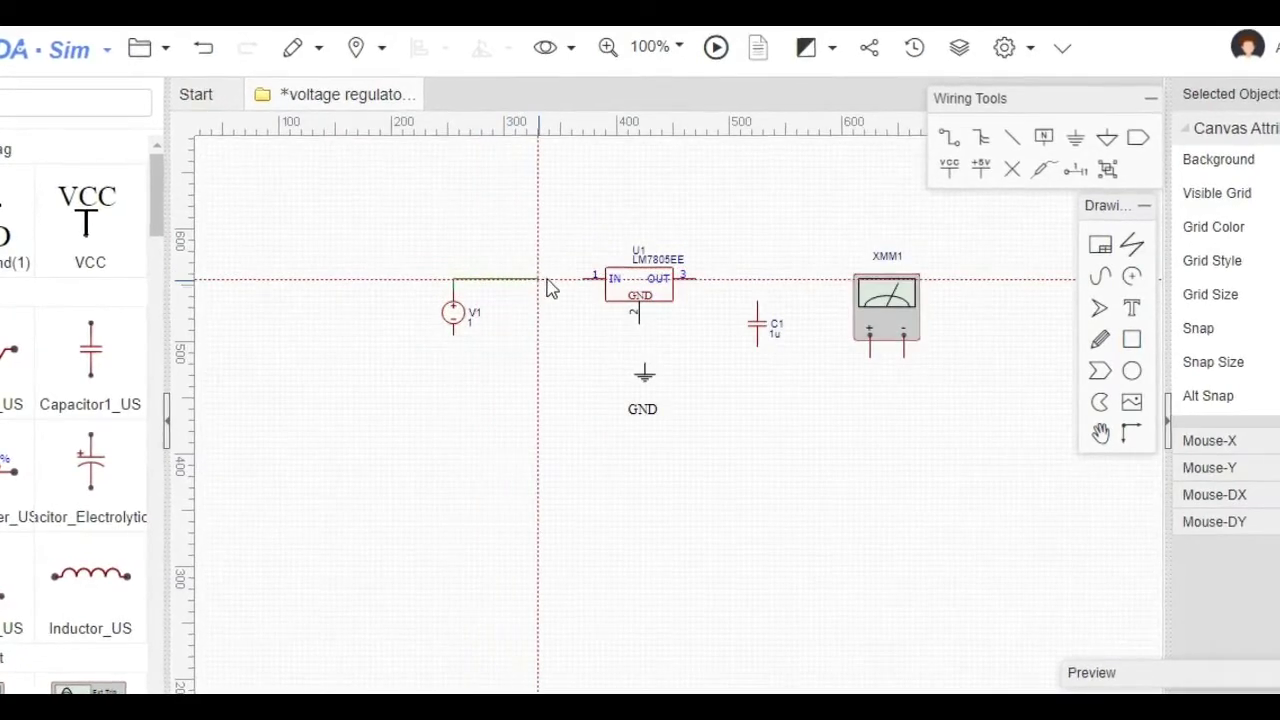
{"action": "left_click", "coordinate": [591, 278]}
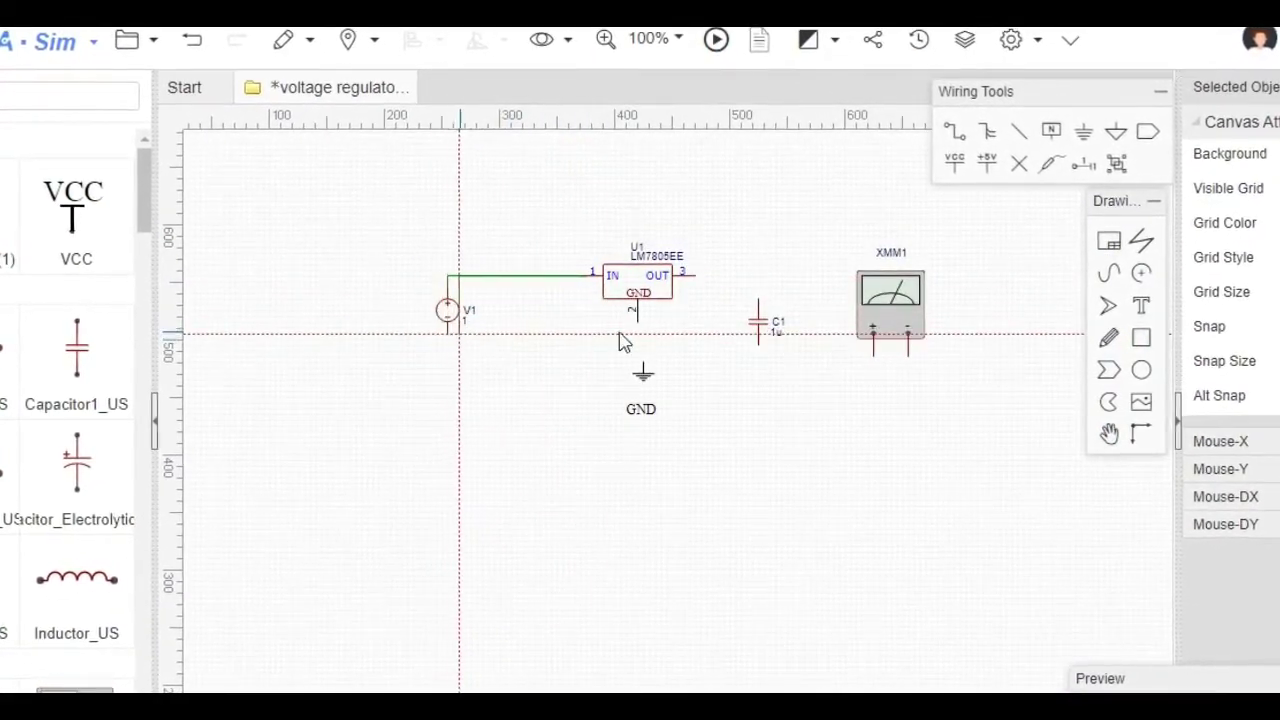
{"action": "key", "text": "Escape"}
{"action": "left_click", "coordinate": [443, 289]}
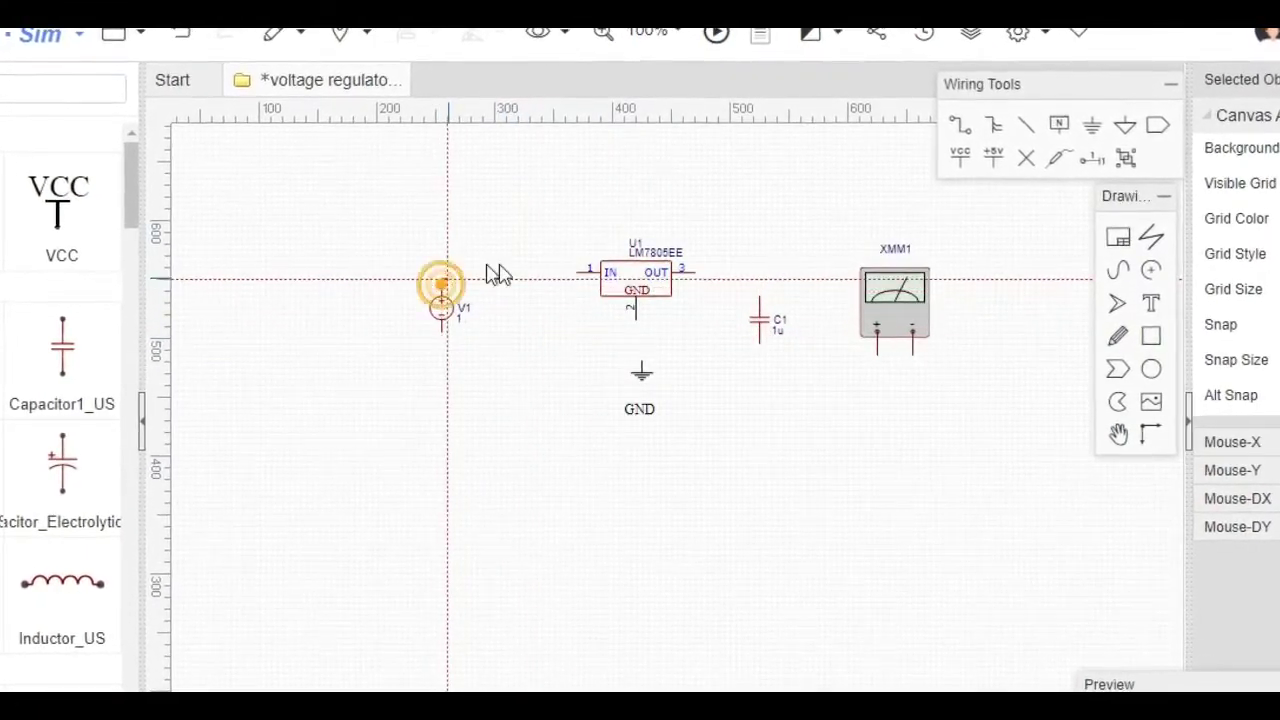
{"action": "left_click", "coordinate": [446, 271]}
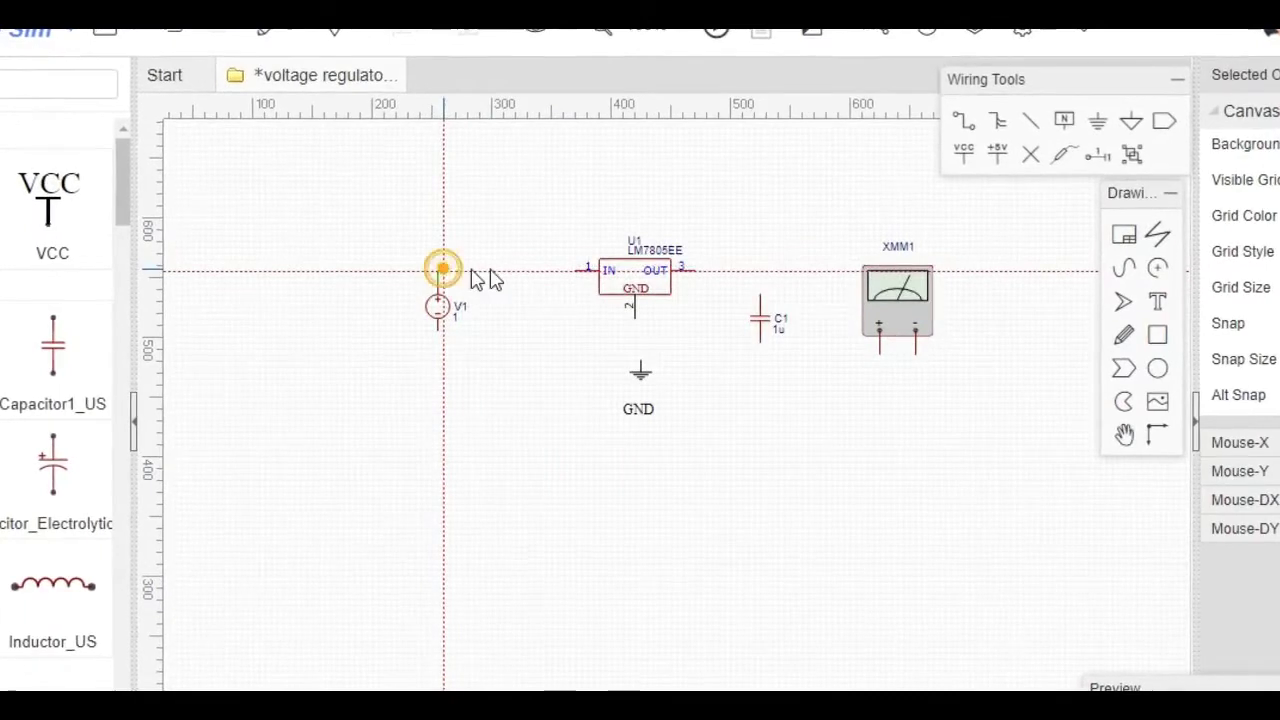
{"action": "left_click", "coordinate": [576, 269]}
Ground V1's and C1's bottoms and the regulator GND pin, and wire OUT to C1's top.
{"action": "left_click", "coordinate": [431, 331]}
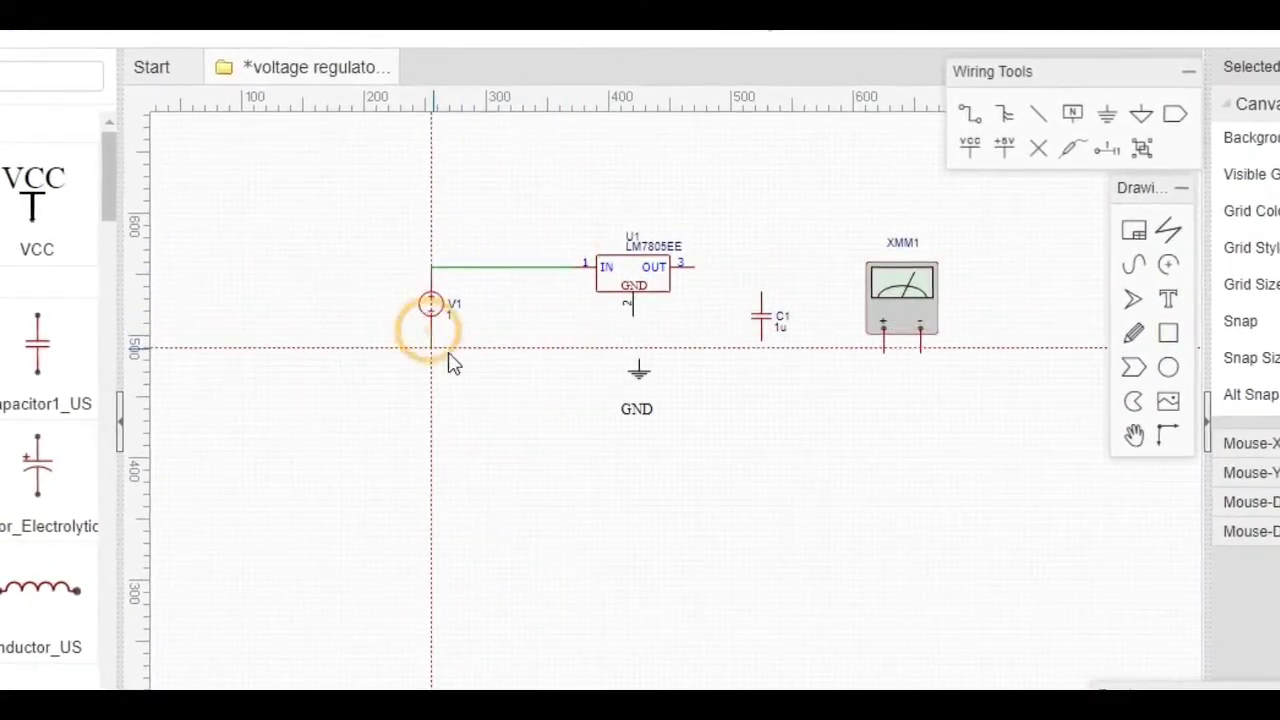
{"action": "left_click", "coordinate": [637, 349]}
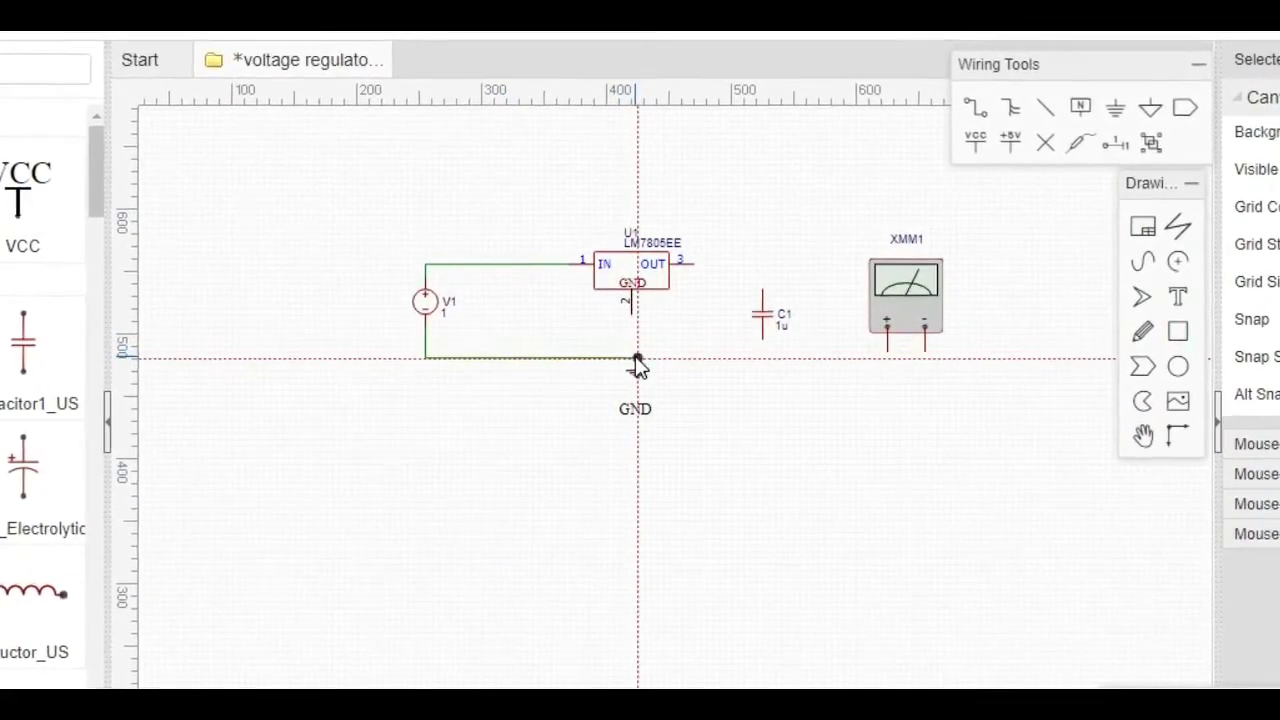
{"action": "left_click", "coordinate": [762, 338]}
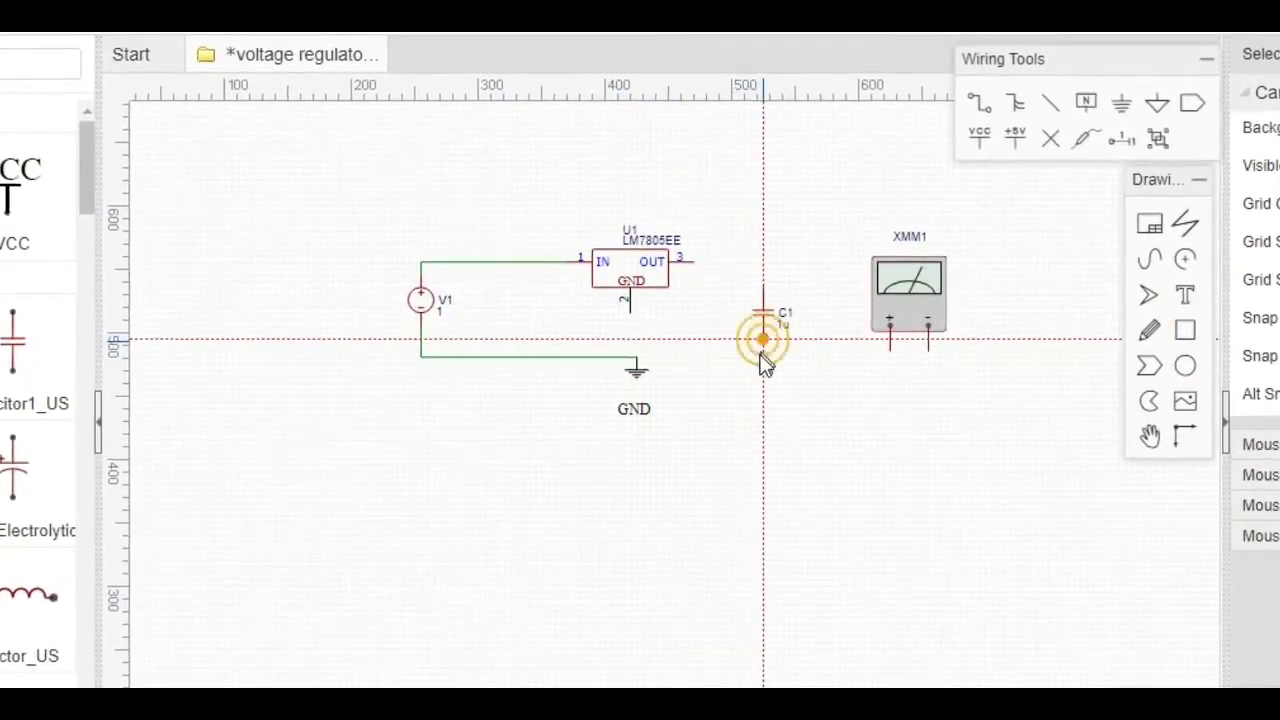
{"action": "left_click", "coordinate": [636, 357]}
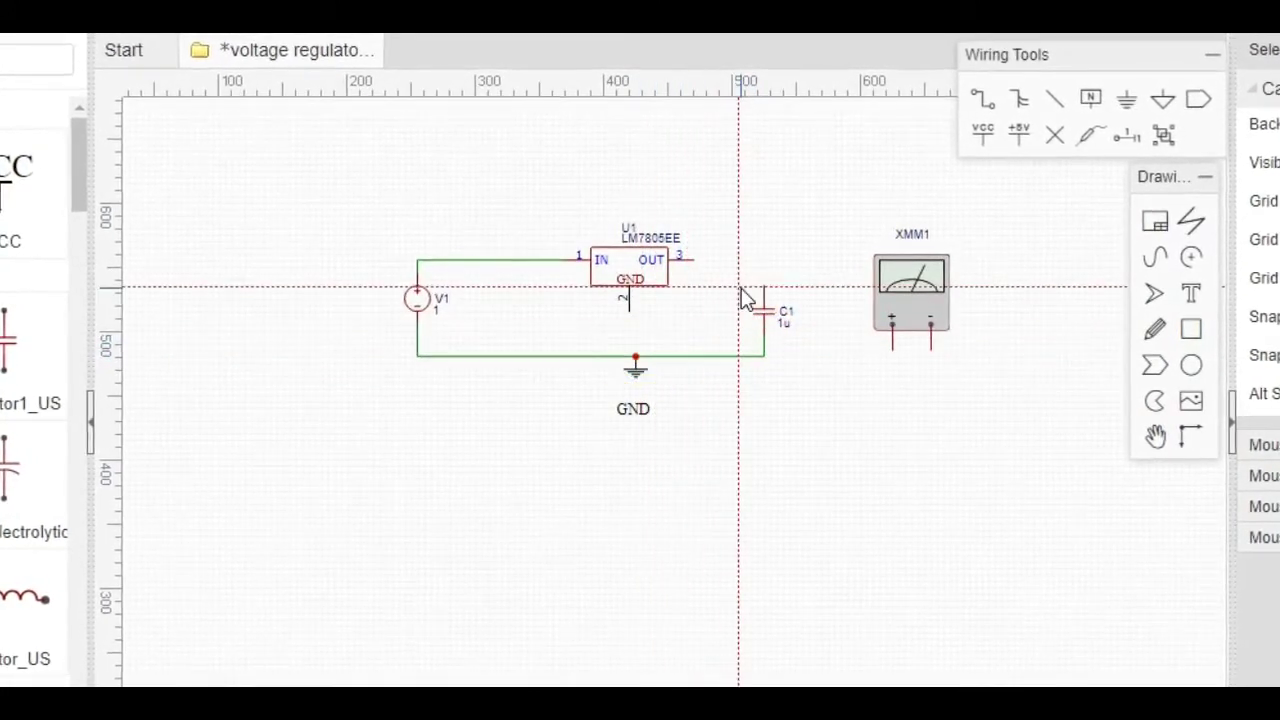
{"action": "left_click", "coordinate": [692, 260]}
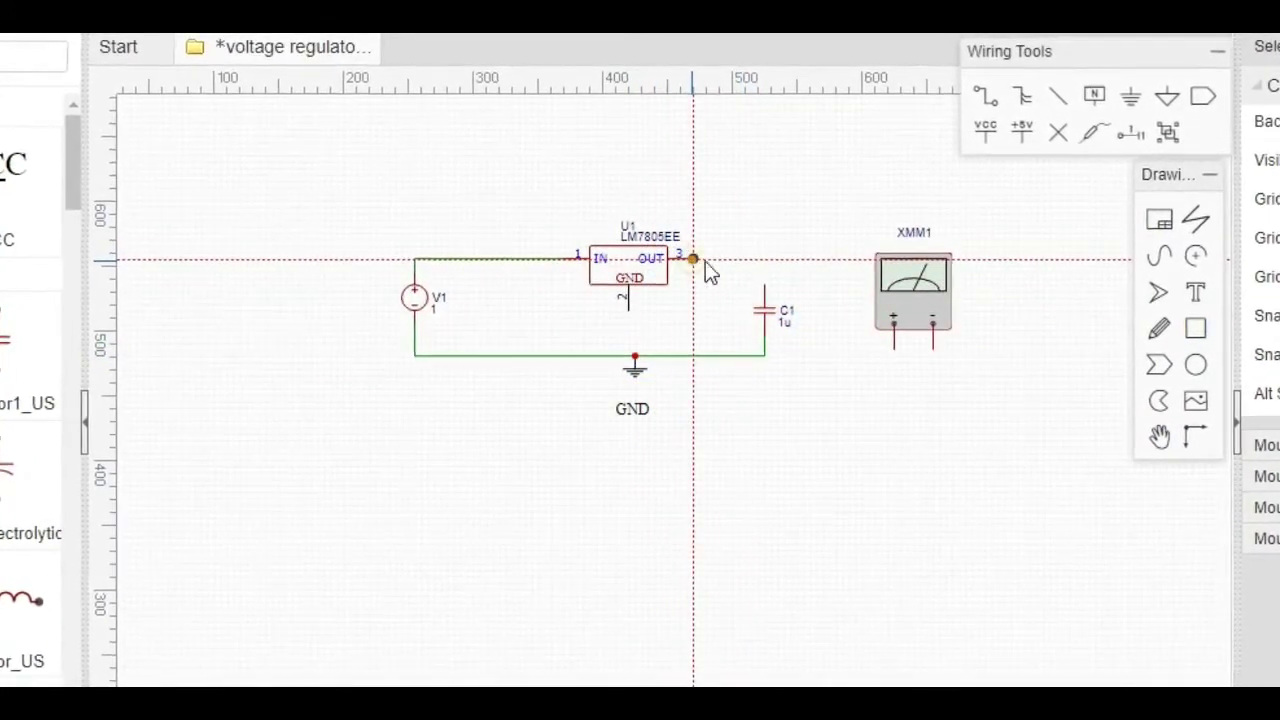
{"action": "left_click", "coordinate": [763, 286]}
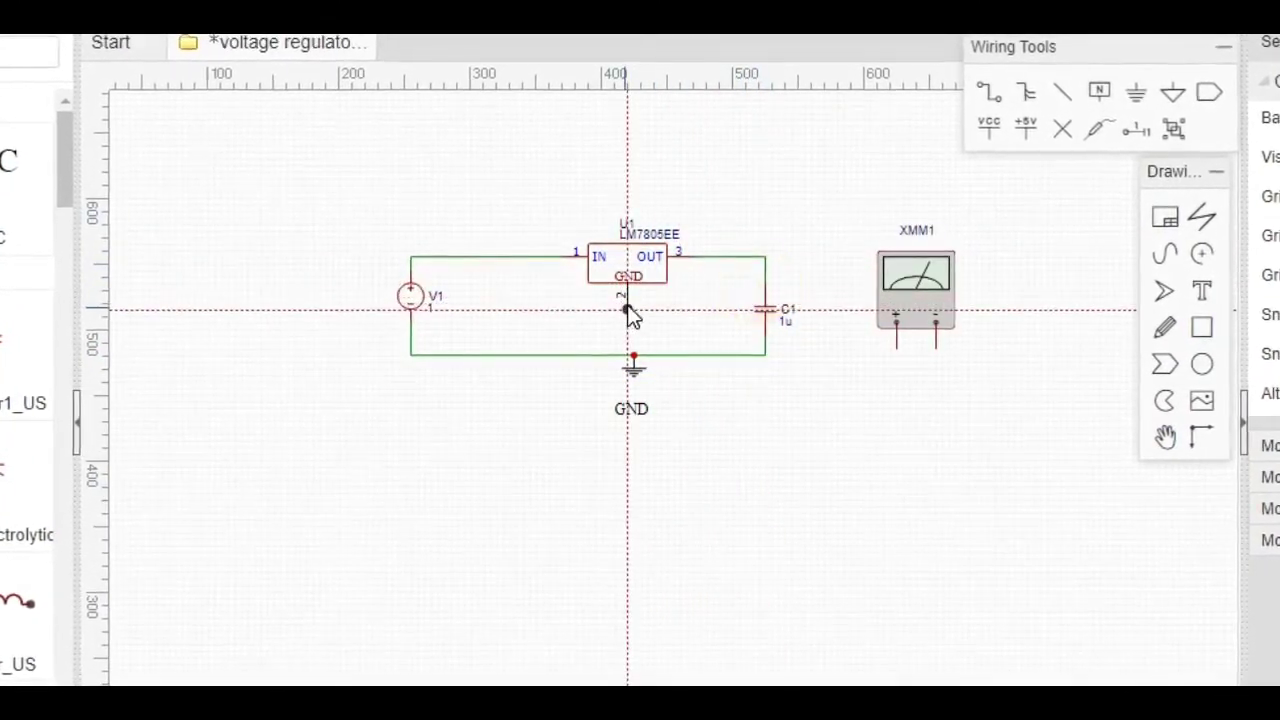
{"action": "left_click", "coordinate": [626, 308]}
{"action": "left_click", "coordinate": [632, 357]}
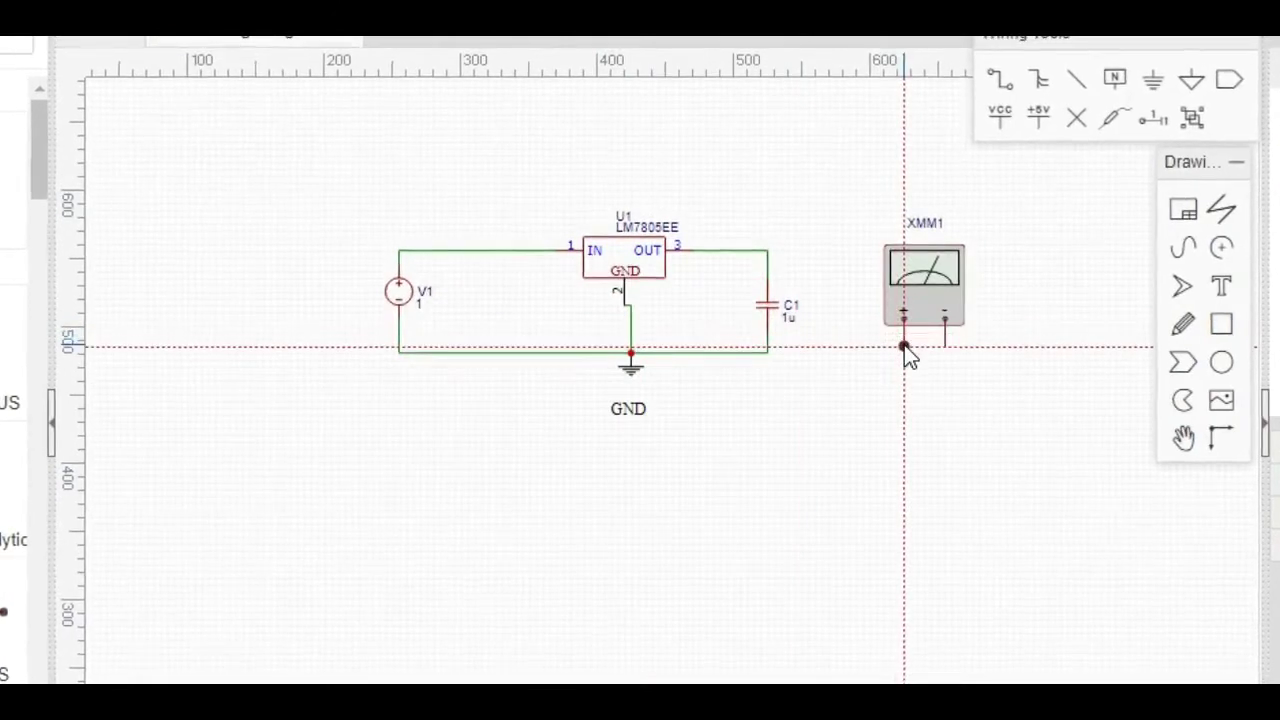
Wire XMM1's + lead to the OUT/C1 node and its − lead to C1's grounded side.
{"action": "left_click", "coordinate": [904, 345]}
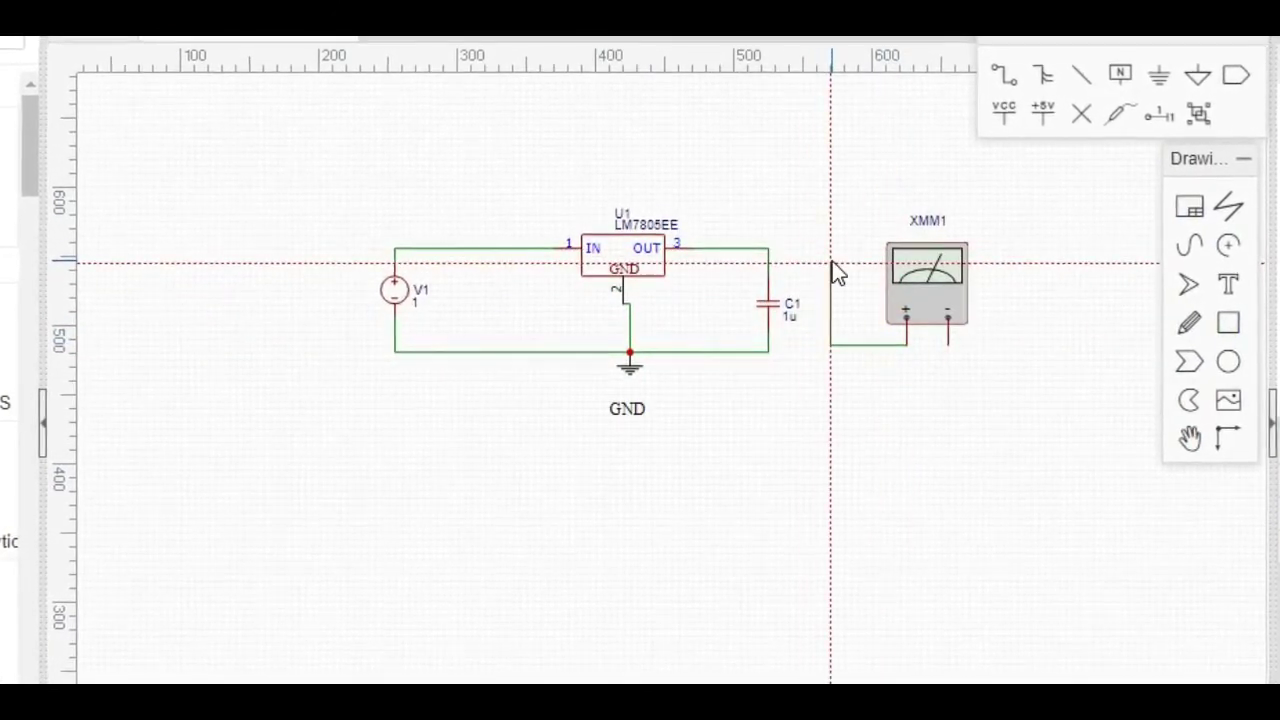
{"action": "left_click", "coordinate": [768, 248]}
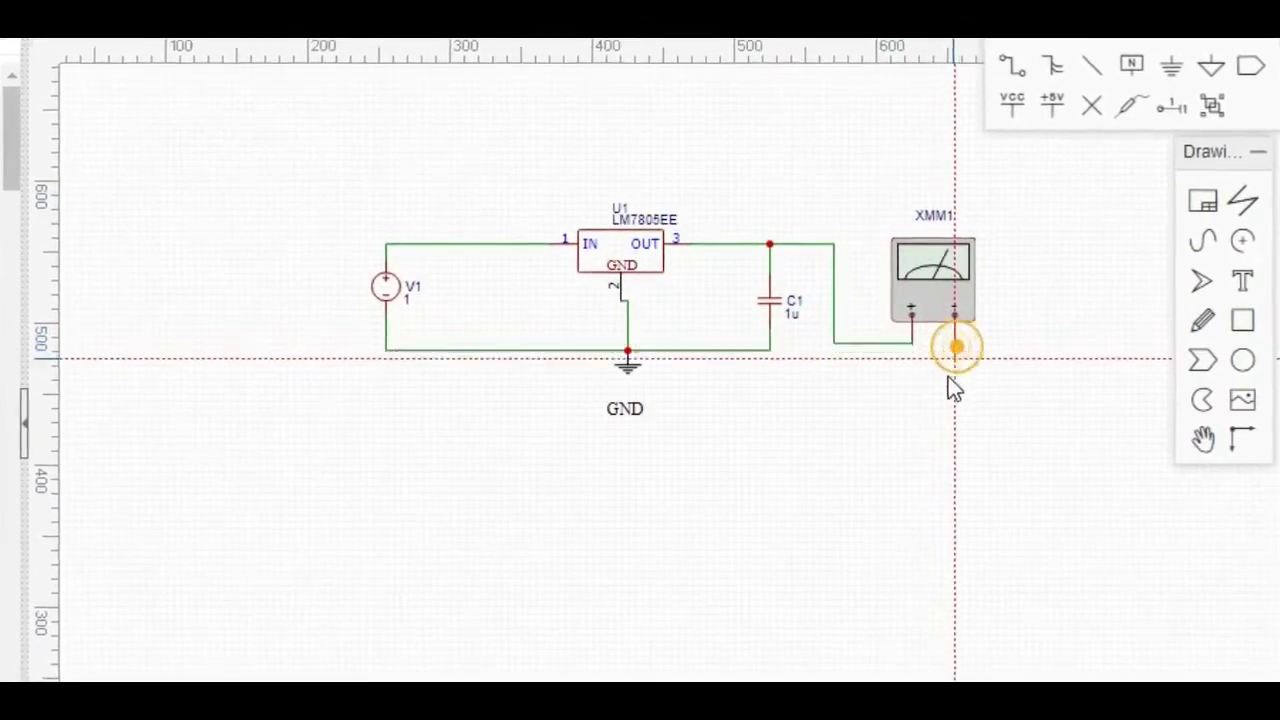
{"action": "left_click", "coordinate": [957, 347]}
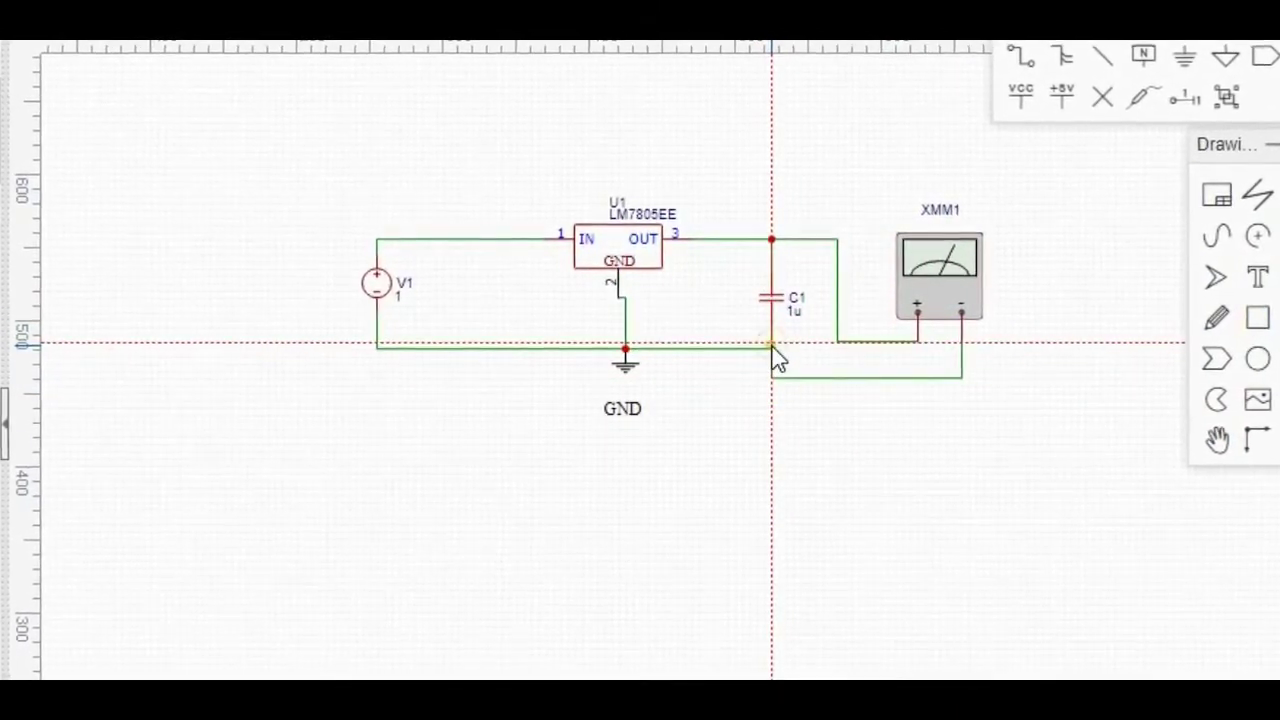
{"action": "left_click", "coordinate": [1115, 320]}
{"action": "key", "text": "Escape"}
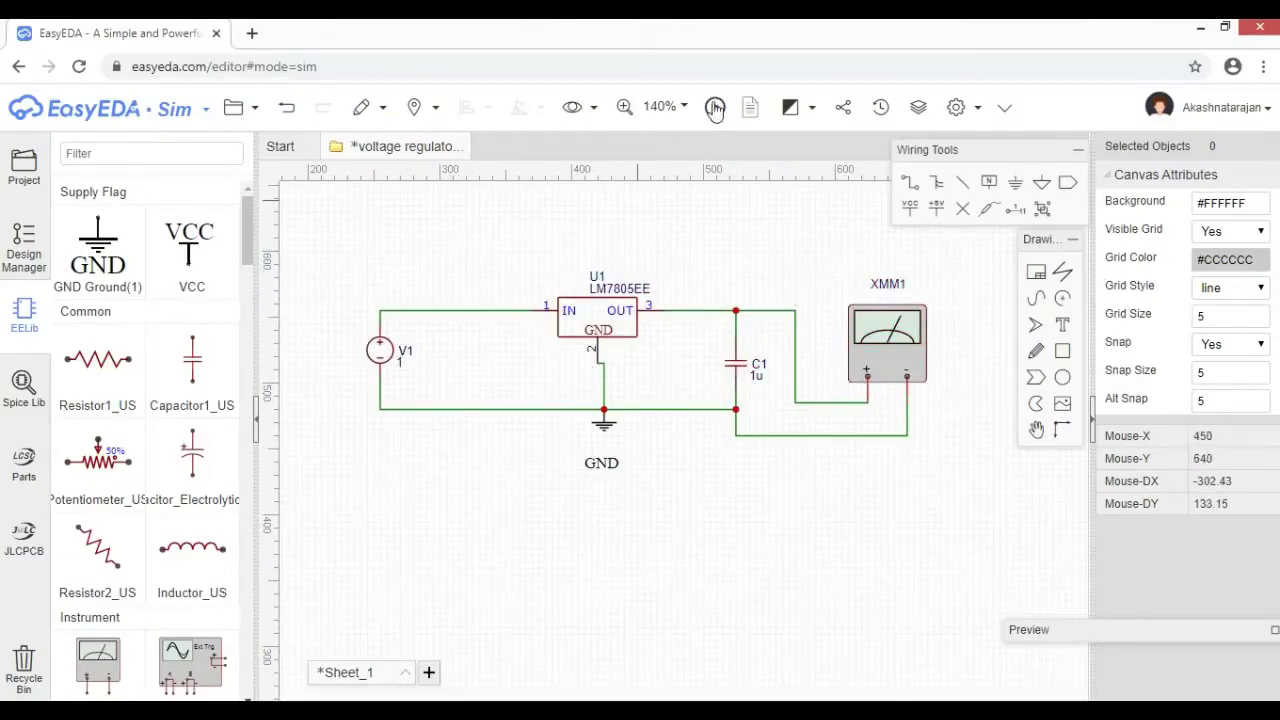
Save the schematic via File > Save and run the simulation, giving 0.5V on XMM1.
{"action": "mouse_move", "coordinate": [665, 106]}
{"action": "left_click", "coordinate": [520, 218]}
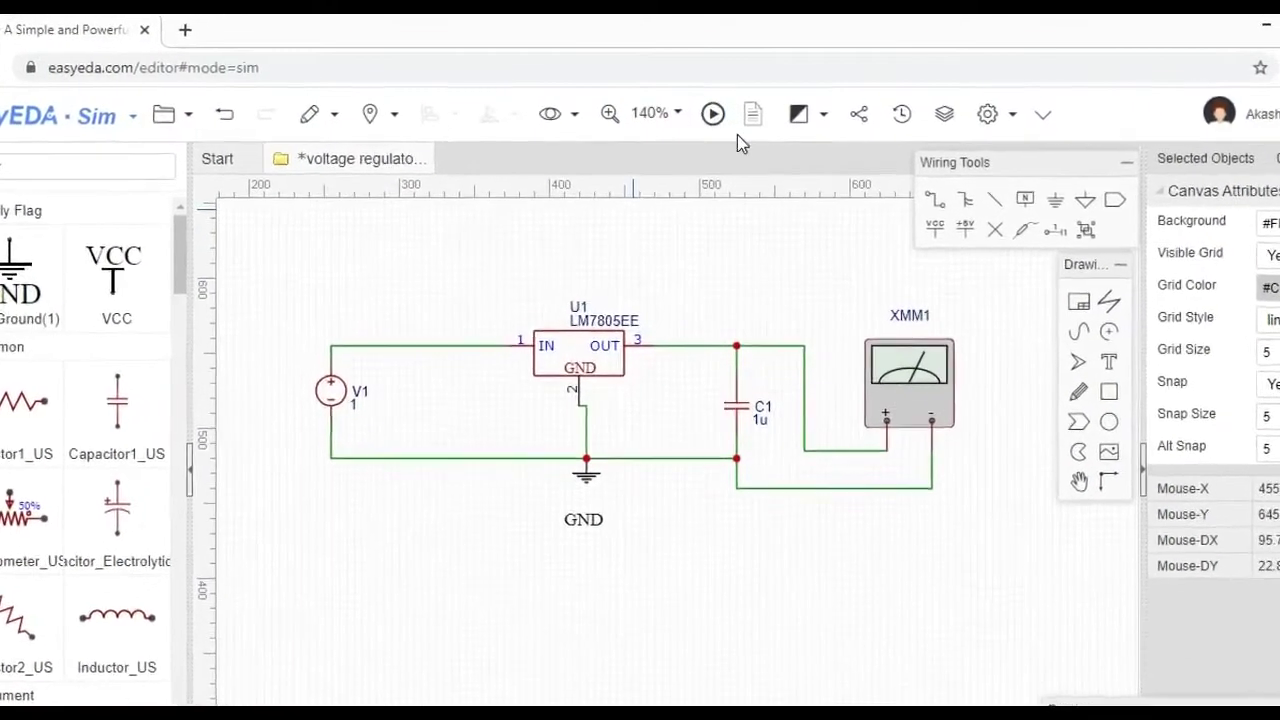
{"action": "left_click", "coordinate": [711, 120]}
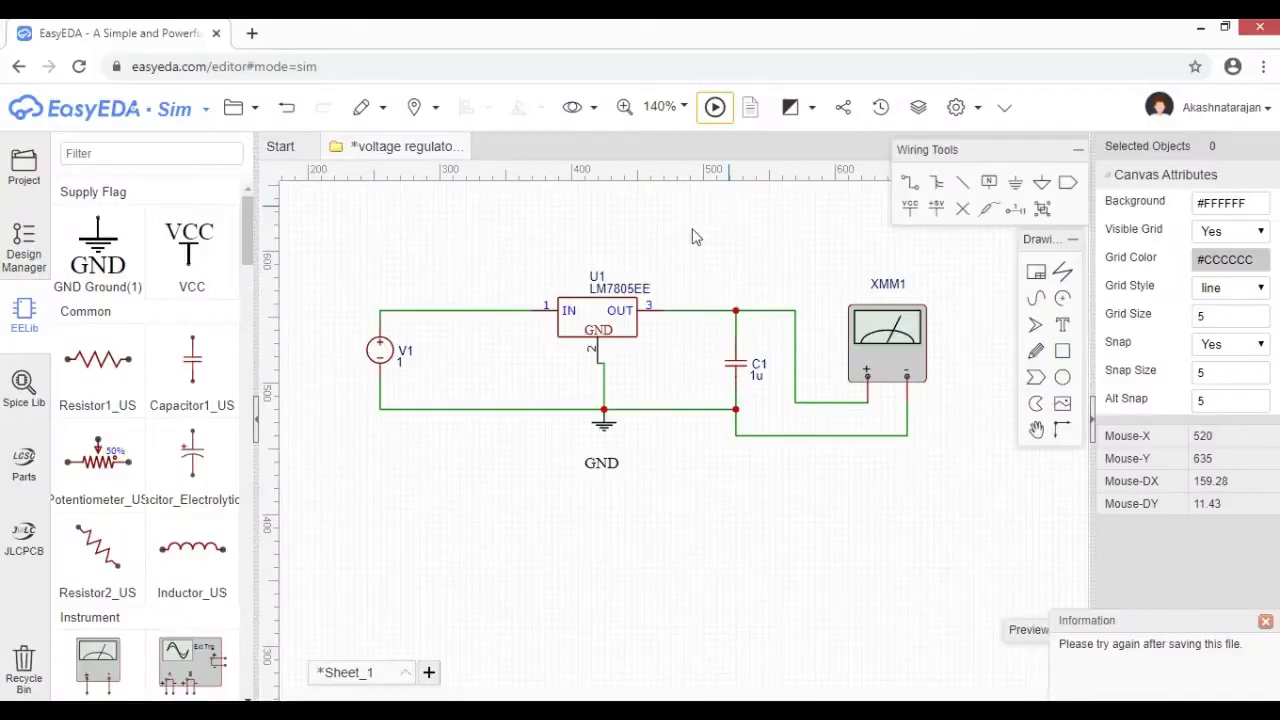
{"action": "left_click", "coordinate": [238, 106]}
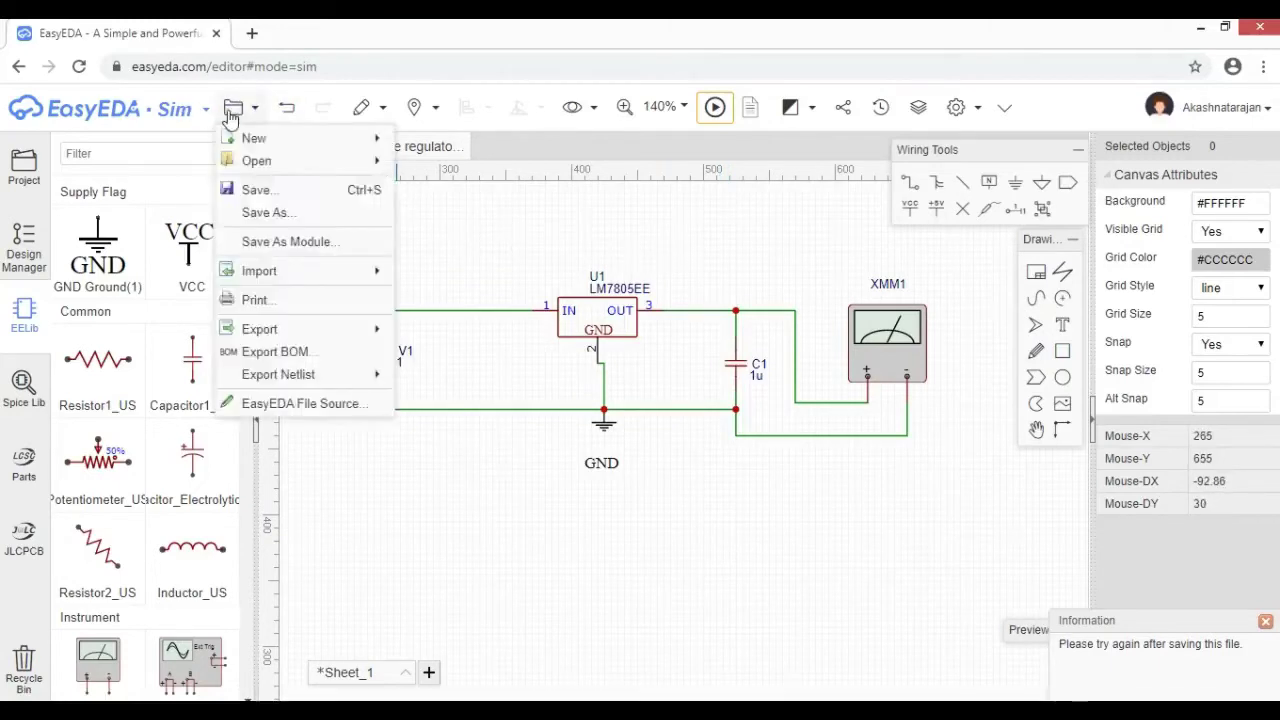
{"action": "left_click", "coordinate": [256, 198]}
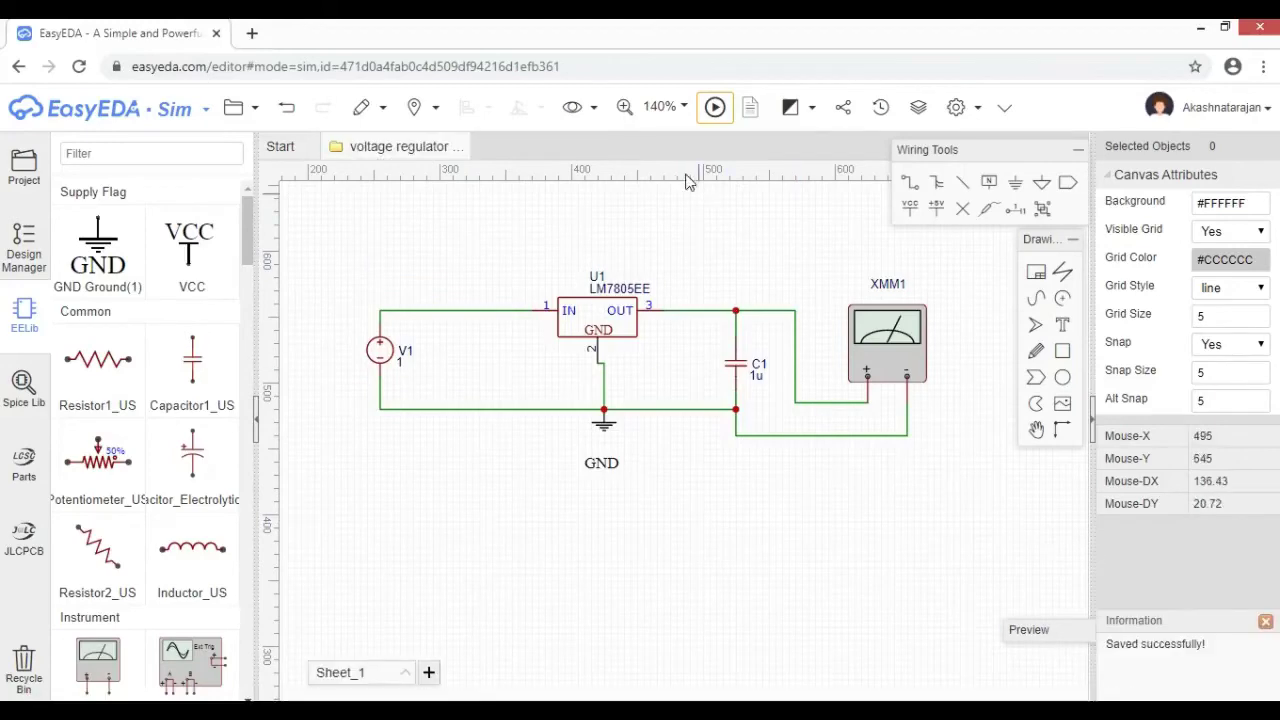
{"action": "left_click", "coordinate": [714, 108]}
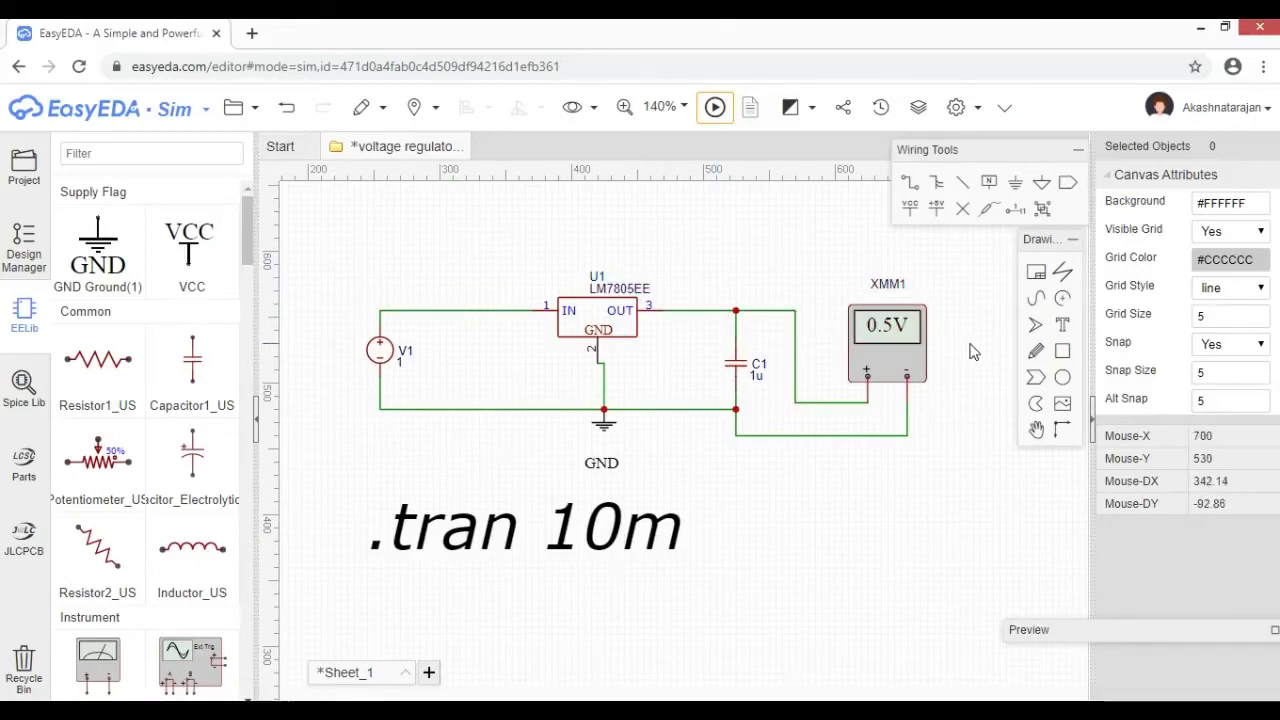
Select multimeter XMM1 to show its settings in the right panel.
{"action": "left_click", "coordinate": [893, 337]}
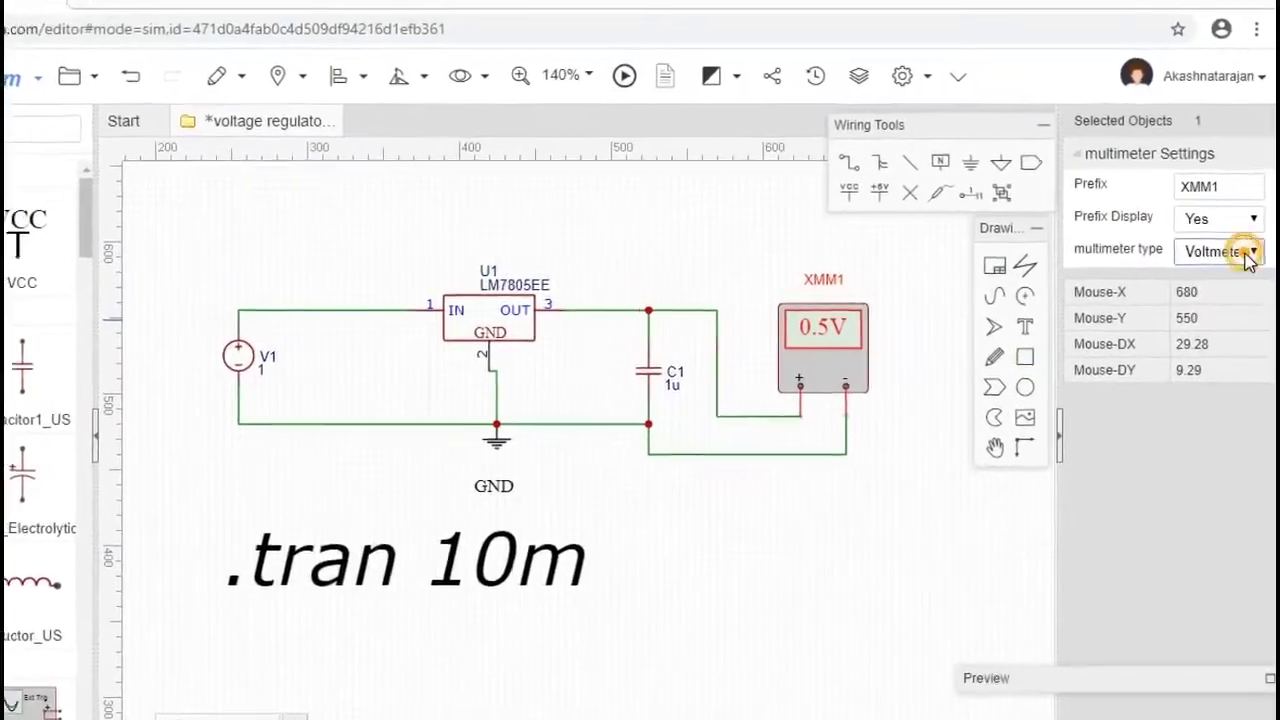
Set XMM1's type to Ammeter and re-simulate so it reads 536.915µA.
{"action": "left_click", "coordinate": [1250, 259]}
{"action": "left_click", "coordinate": [1145, 292]}
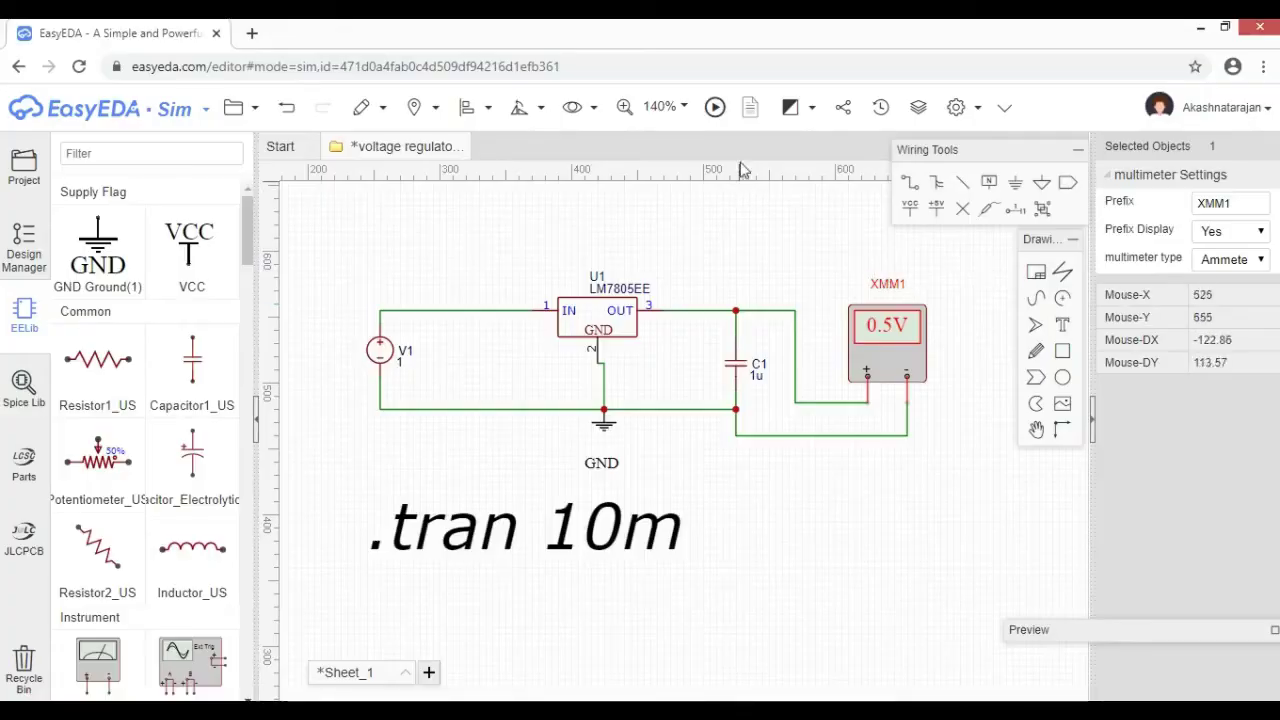
{"action": "left_click", "coordinate": [715, 107]}
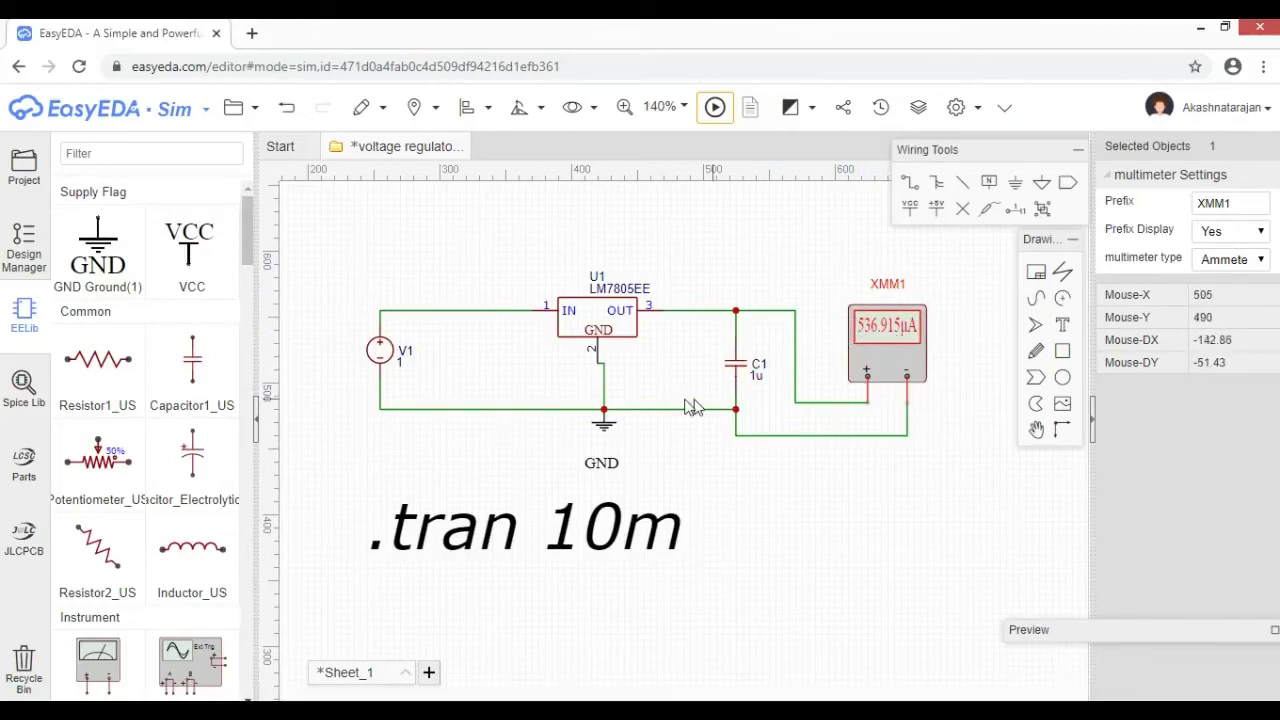
{"action": "left_click", "coordinate": [684, 203]}
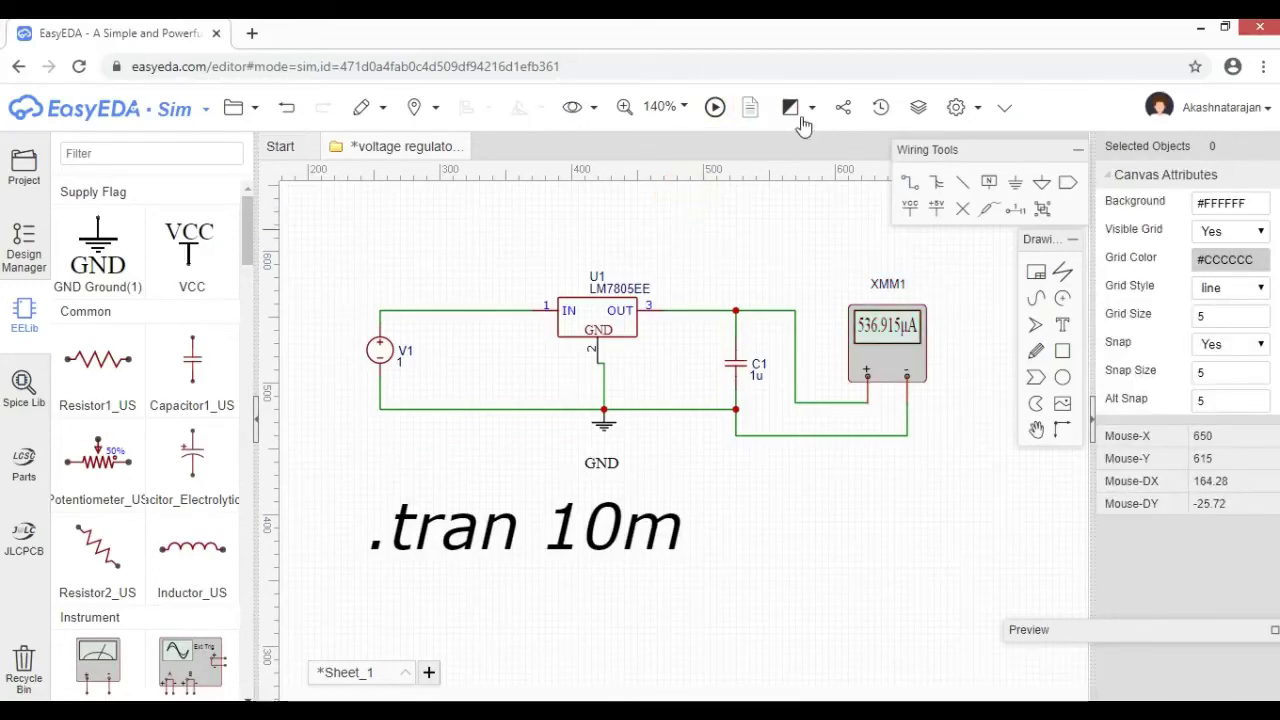
{"action": "mouse_move", "coordinate": [655, 106]}
{"action": "left_click", "coordinate": [540, 196]}
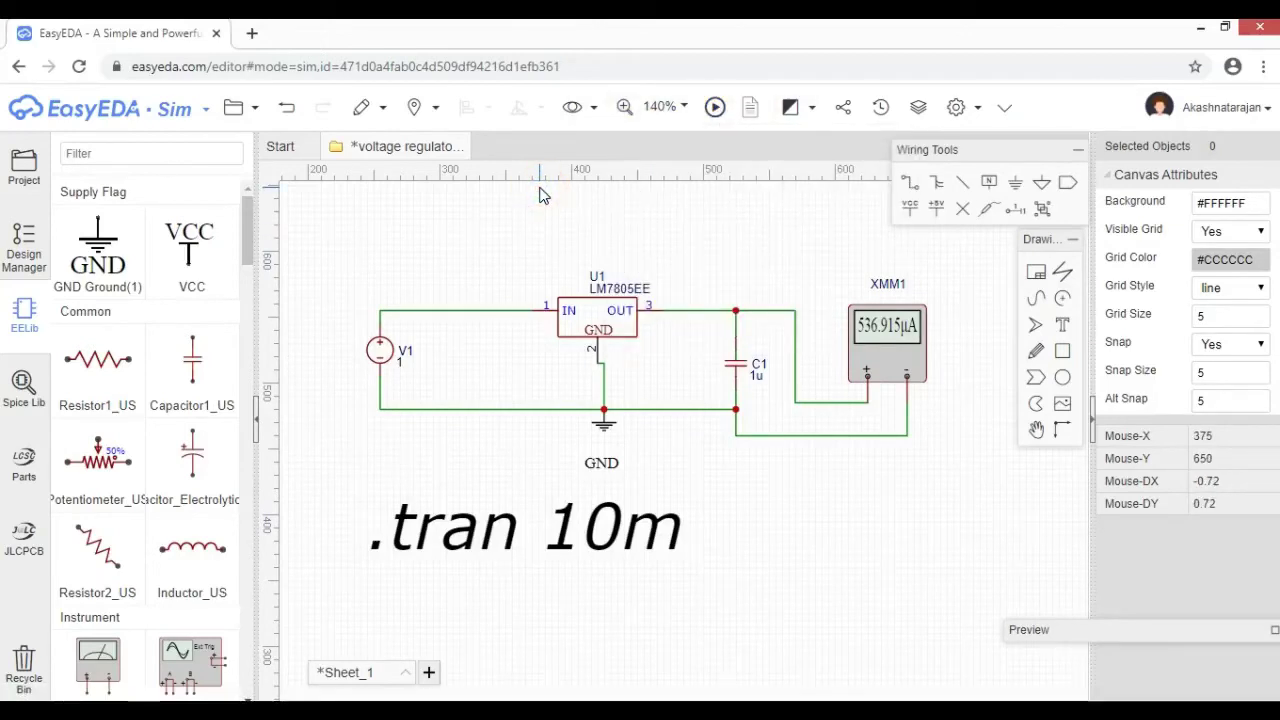